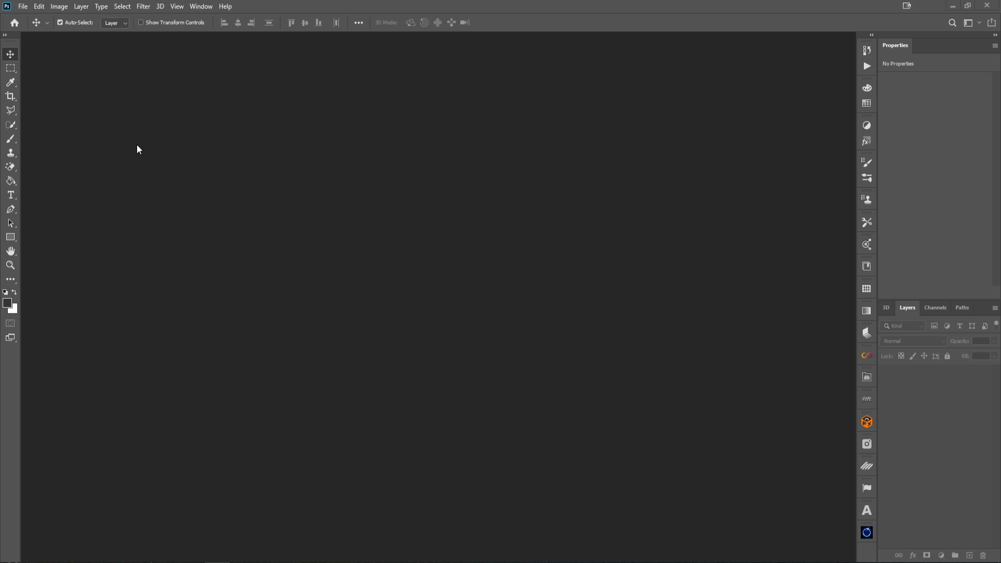
Create a new 250 × 250 px document at 150 pixels/inch with a transparent background
left_click(24, 7)
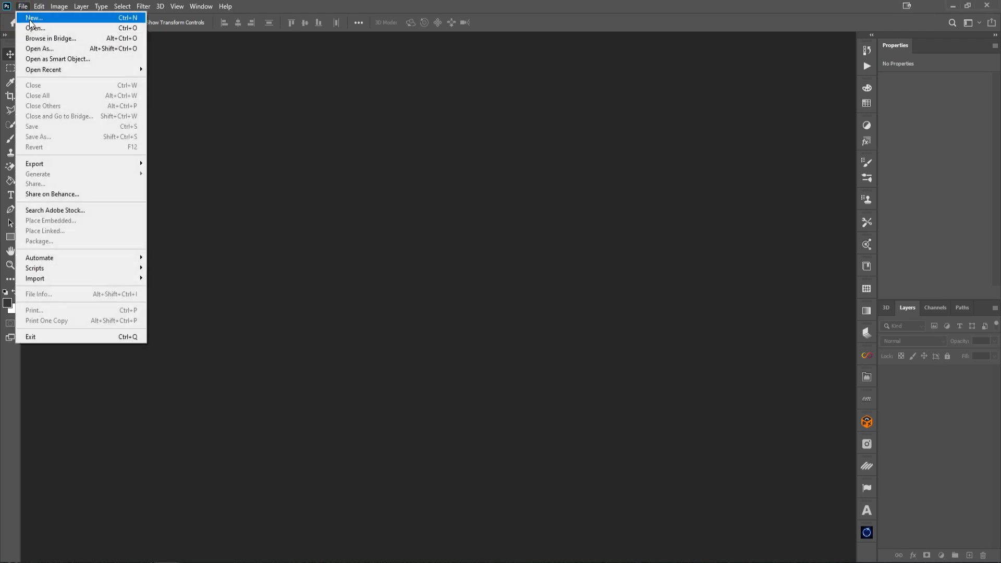
left_click(34, 23)
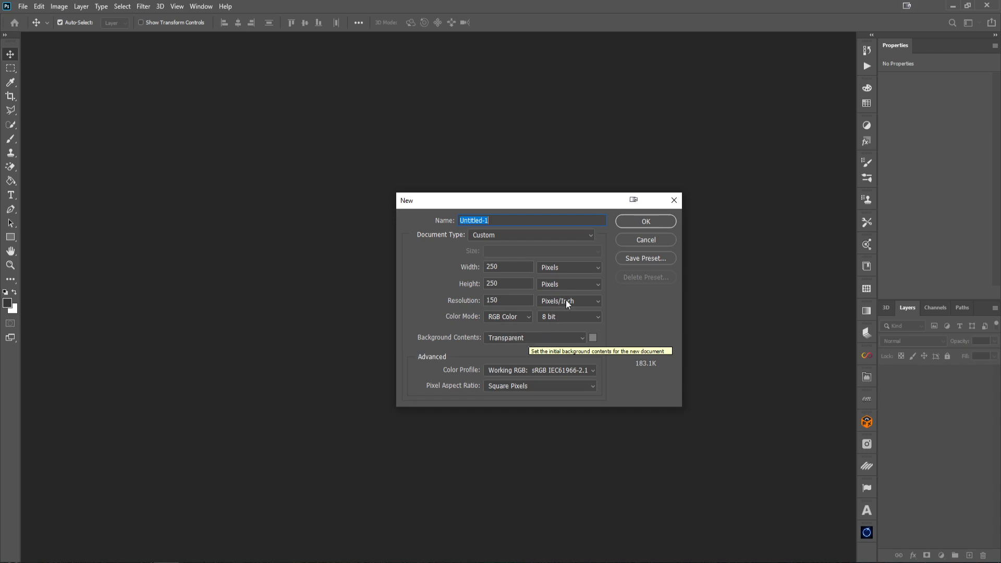
left_click(650, 223)
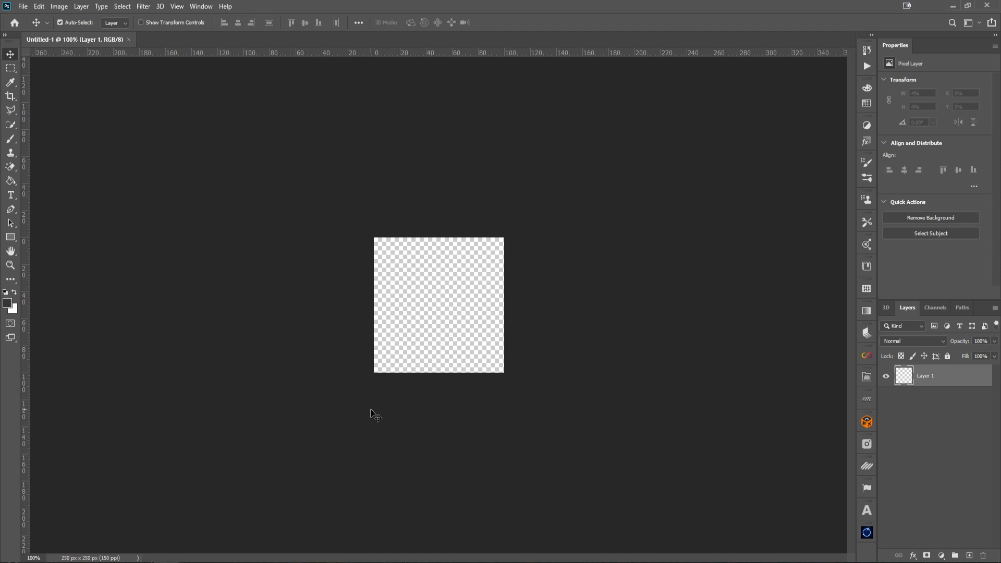
Rename the layer to Circle
double_click(931, 376)
type("Circle")
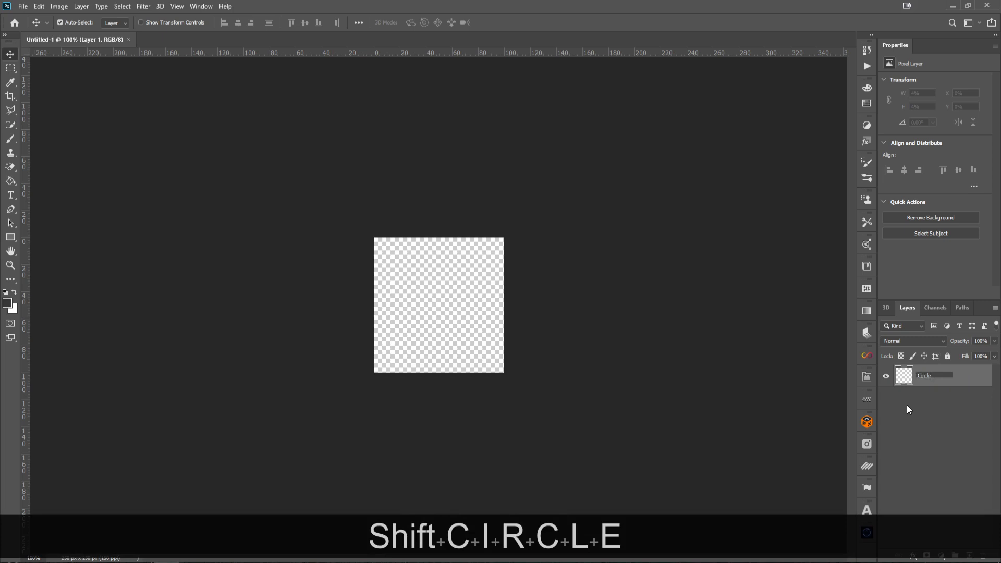
key("Return")
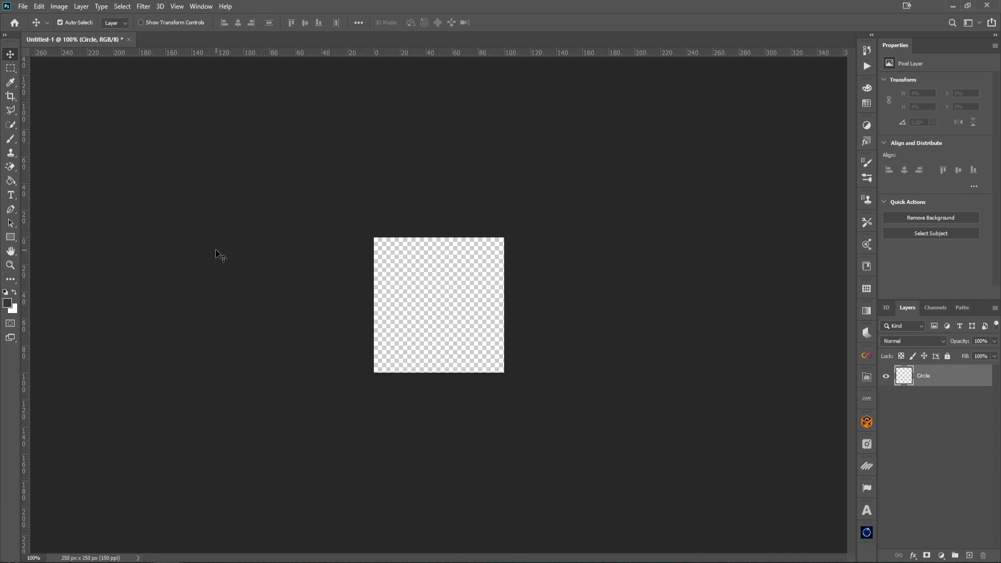
Set the foreground colour to #353535
left_click(7, 304)
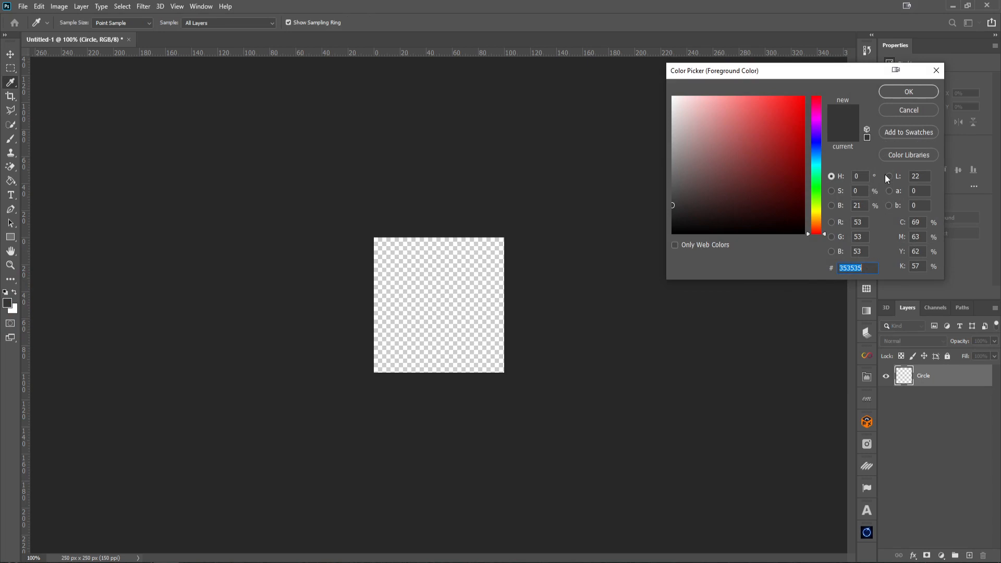
left_click(900, 91)
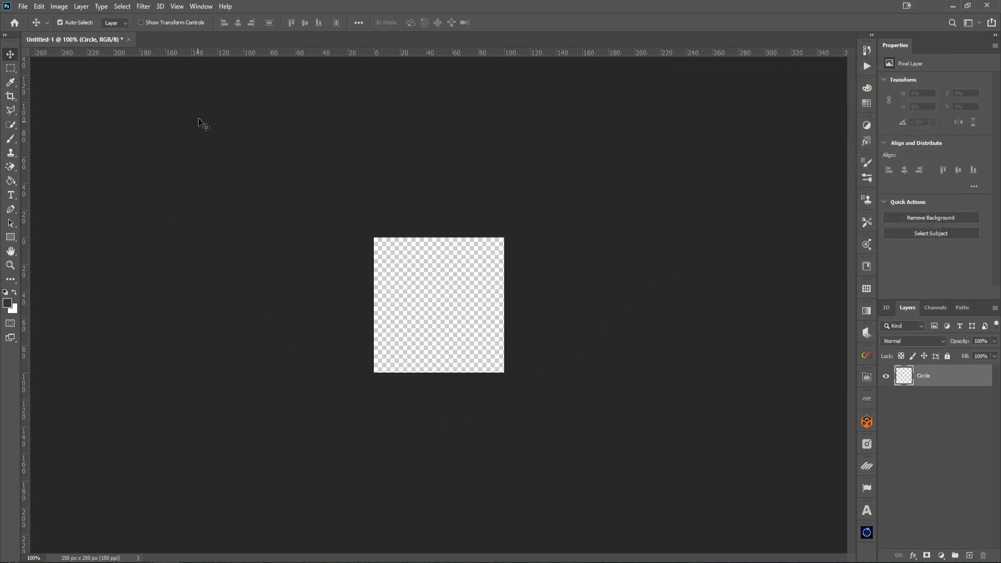
Show the rulers and set the ruler units to percent
left_click(177, 7)
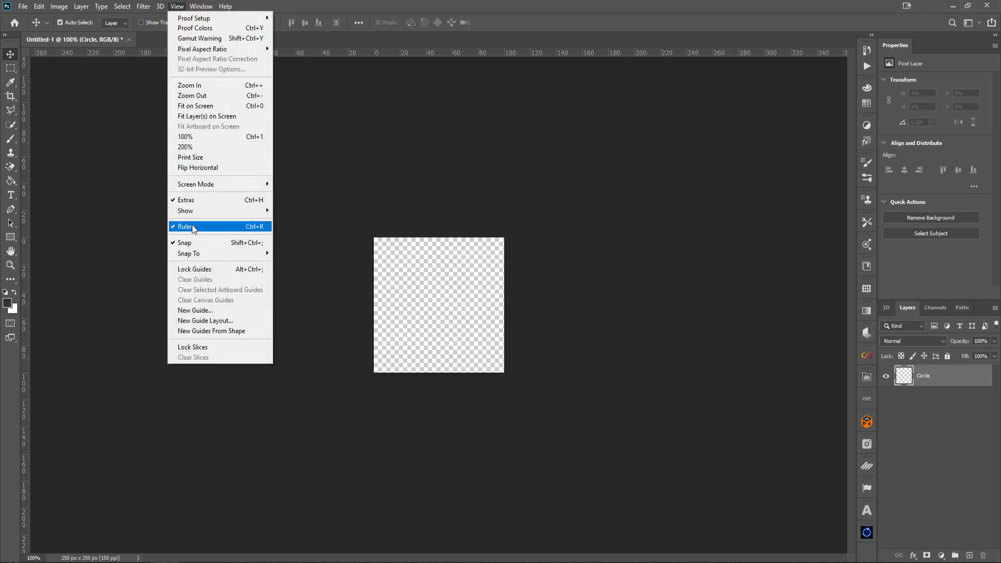
left_click(326, 1)
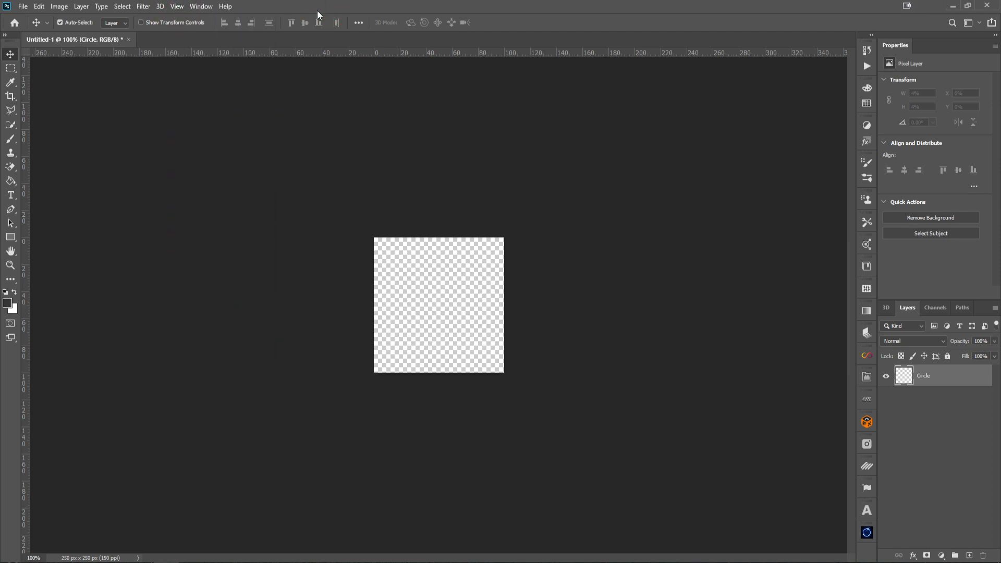
key("ctrl+r")
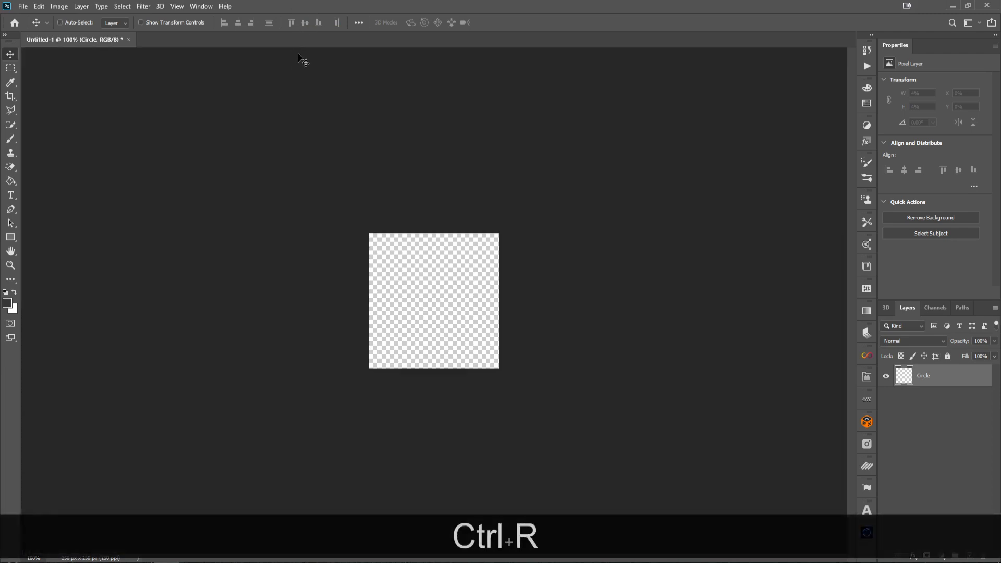
key("ctrl+r")
key("ctrl+r")
key("ctrl+r")
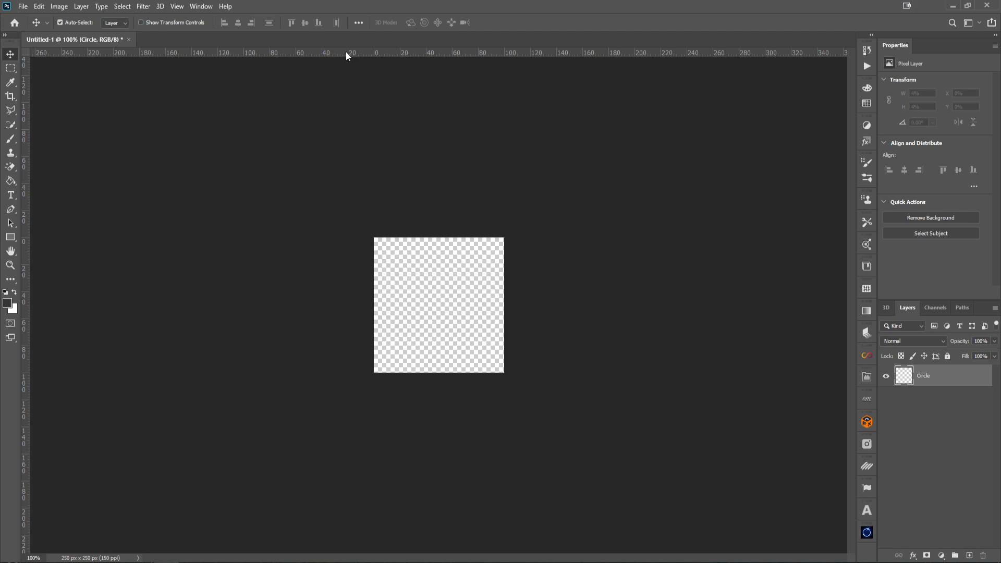
right_click(376, 53)
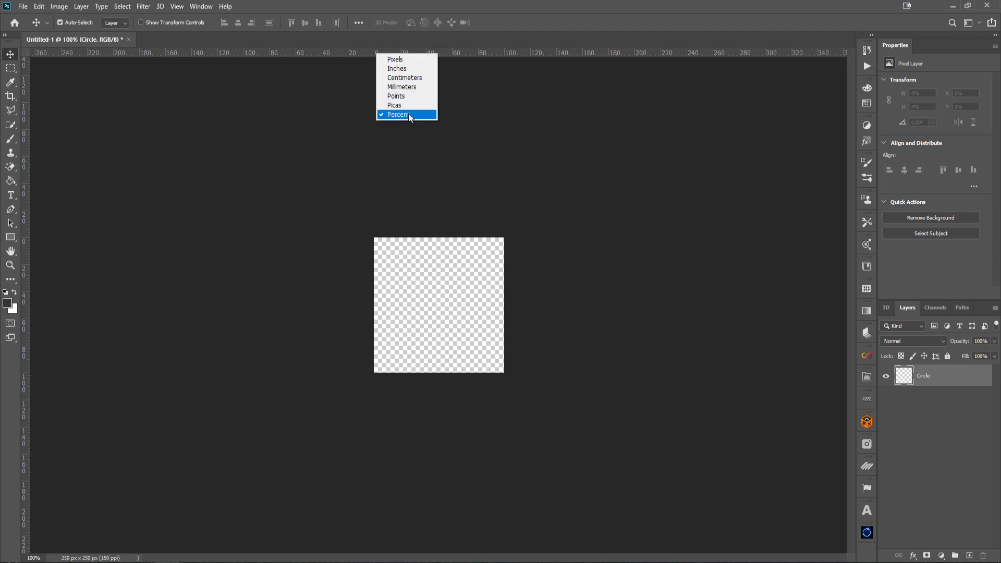
left_click(475, 9)
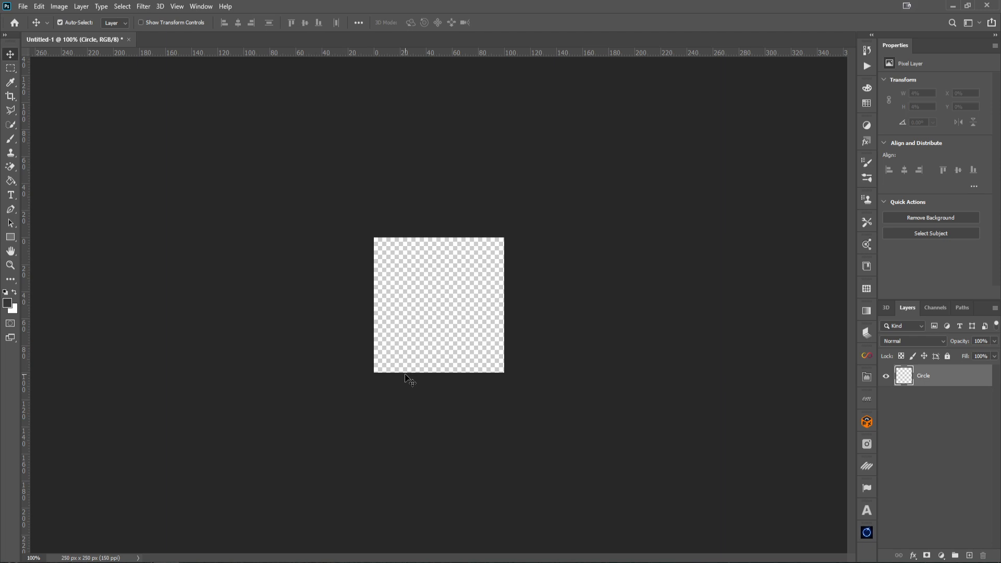
Fit the canvas on screen and switch to the Elliptical Marquee tool
key("ctrl+KP_0")
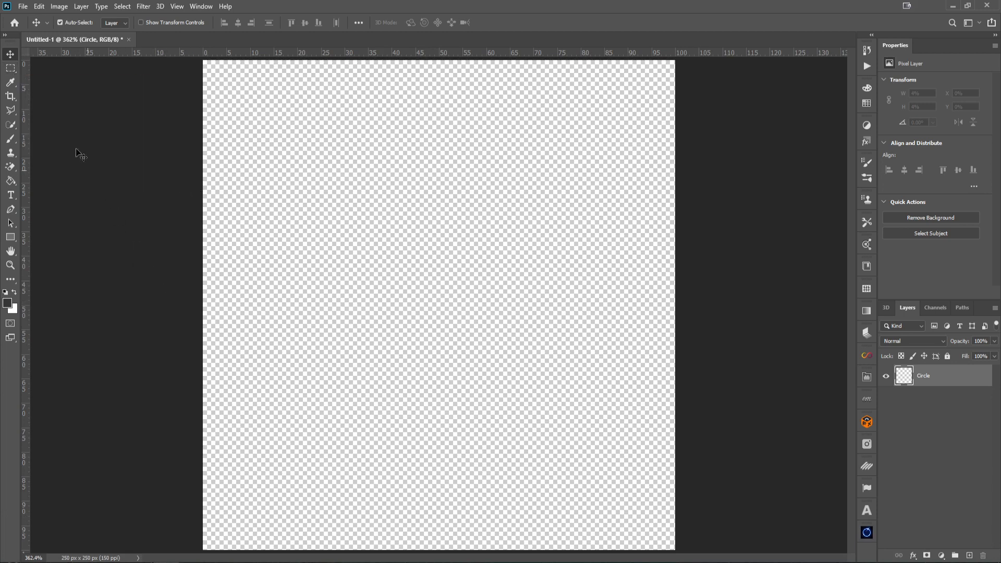
left_click(10, 68)
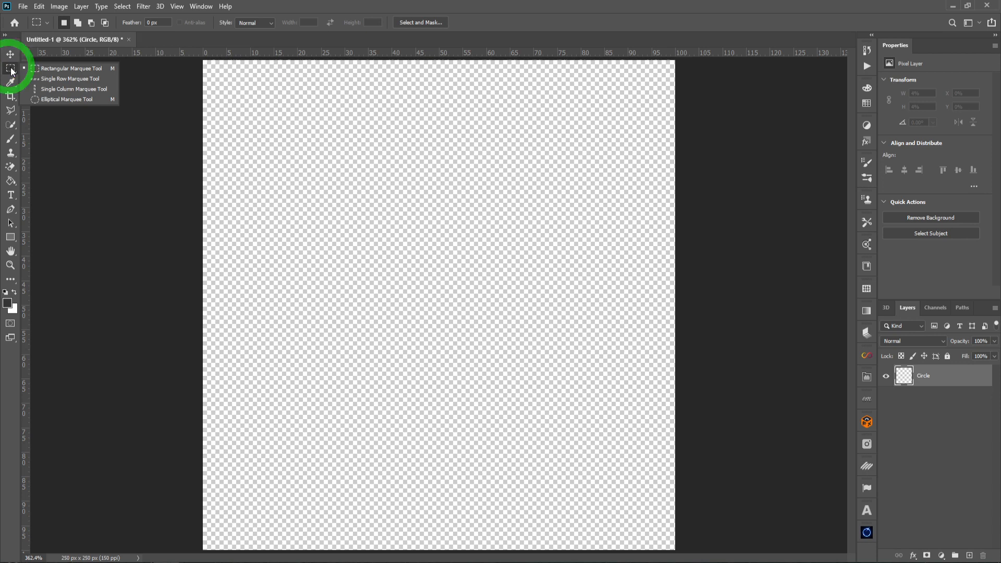
left_click(48, 98)
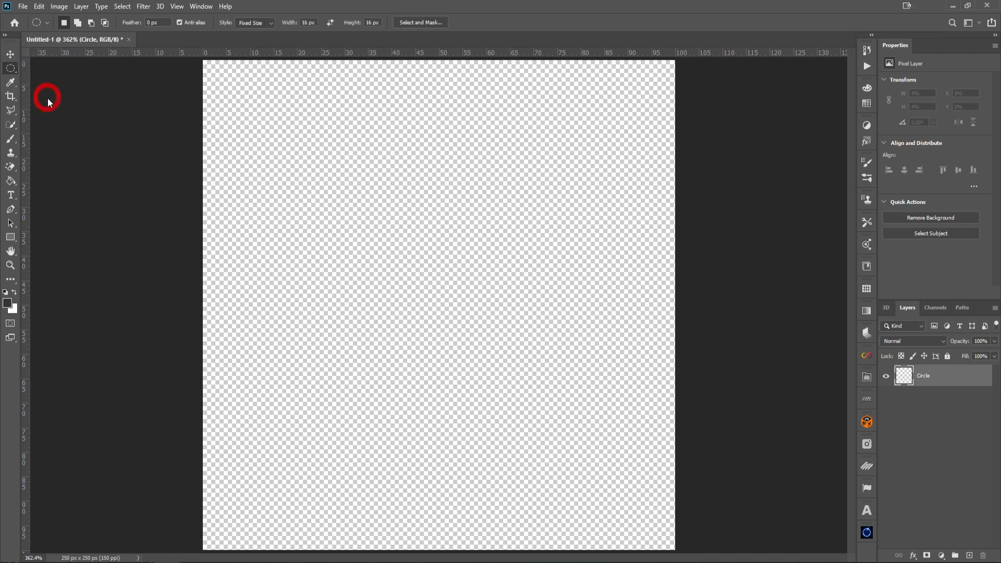
left_click(254, 33)
left_click_drag(265, 188, 554, 307)
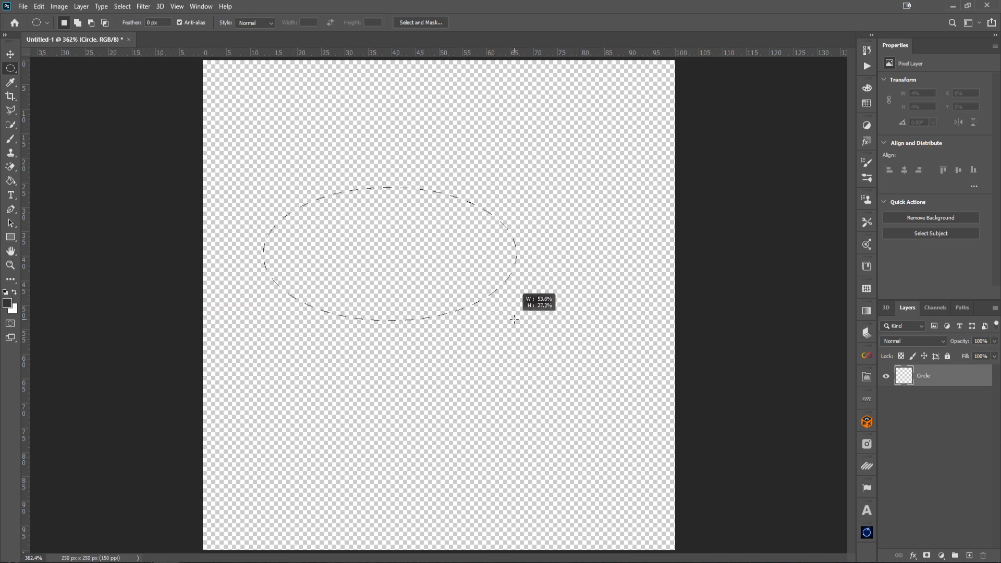
key("shift")
left_click_drag(515, 319, 396, 268)
key("shift+ctrl+d")
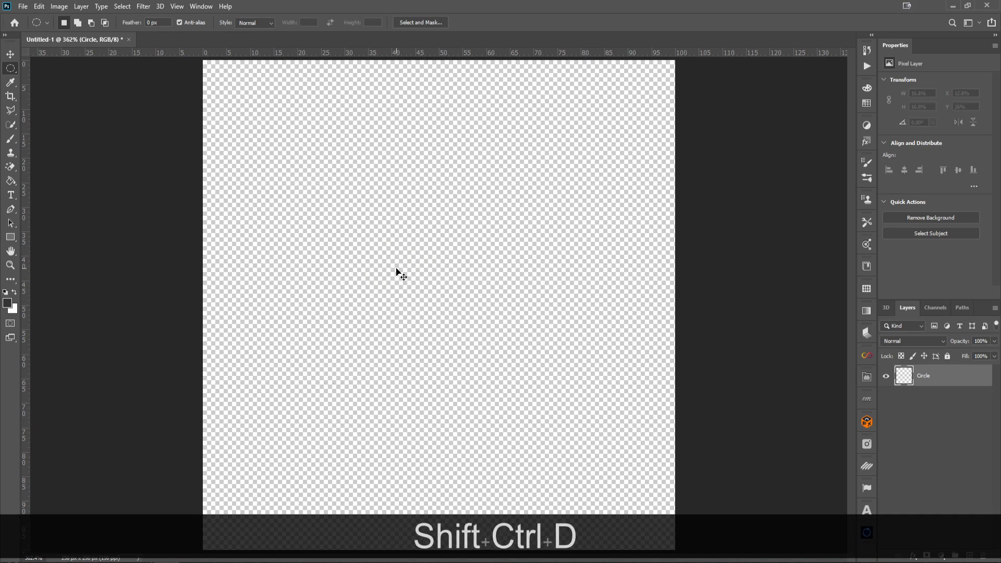
Set the marquee style to Fixed Size, 16 × 16 px, and place a circular selection on the canvas
left_click(254, 24)
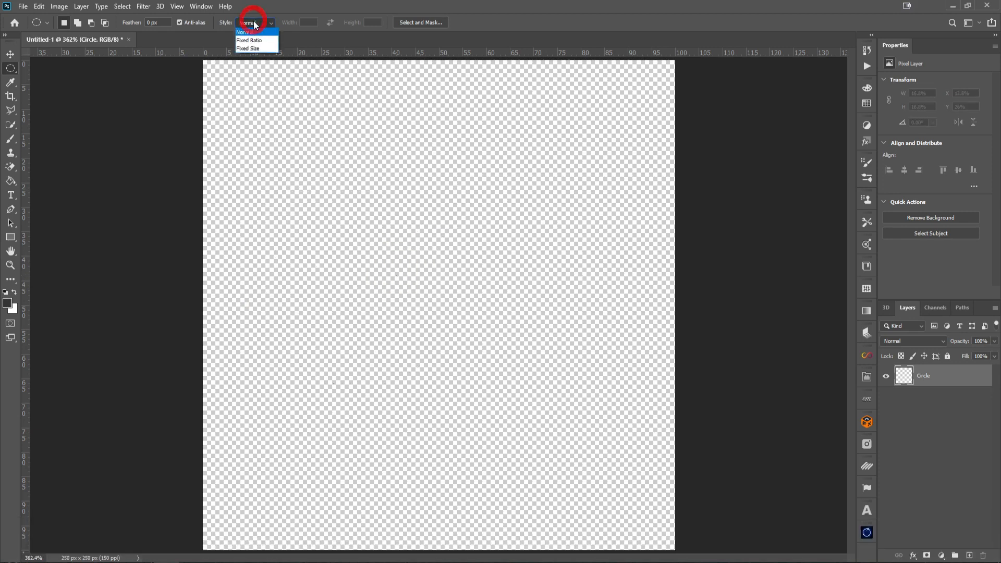
left_click(255, 48)
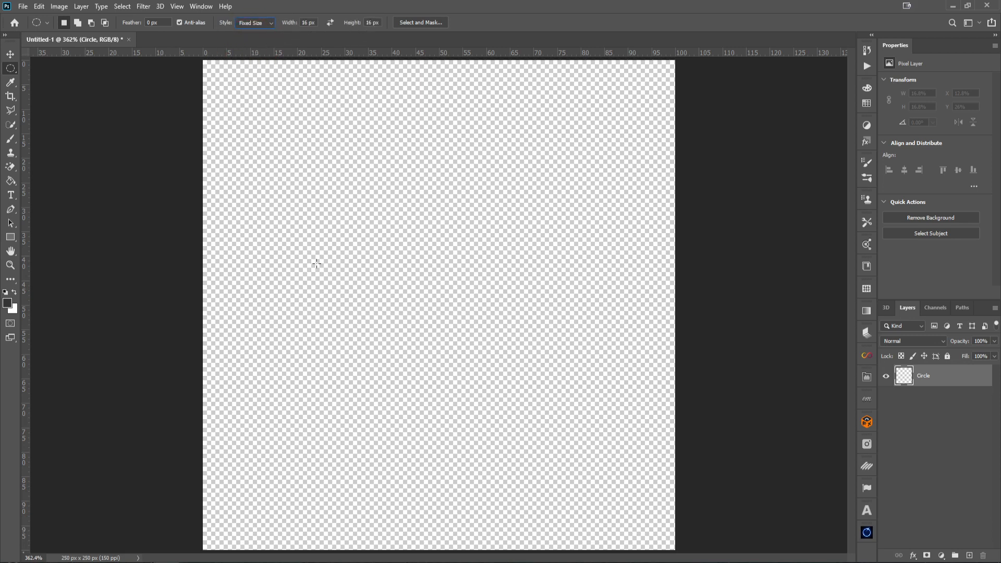
left_click(346, 264)
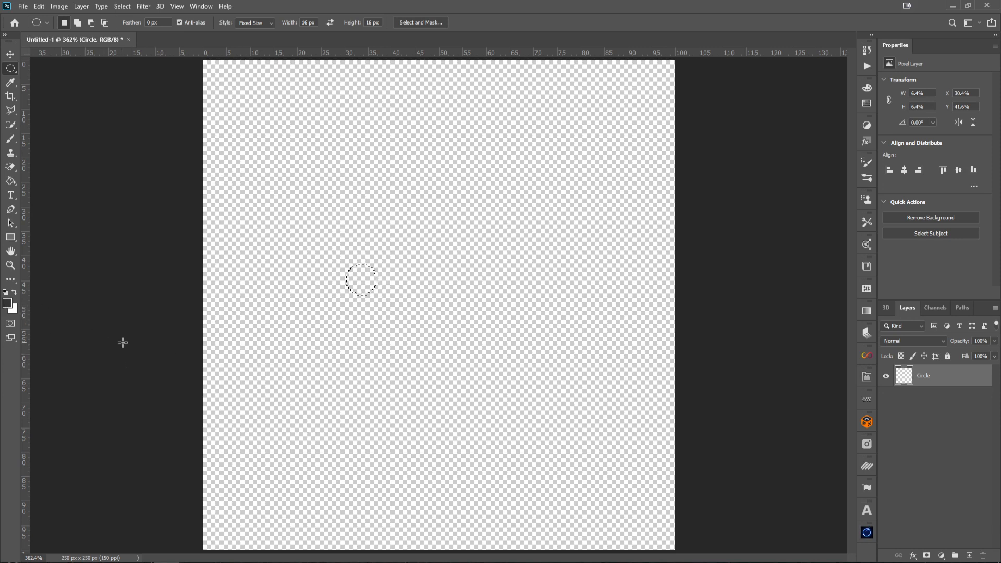
Fill the circular selection with the foreground colour and deselect it
key("alt")
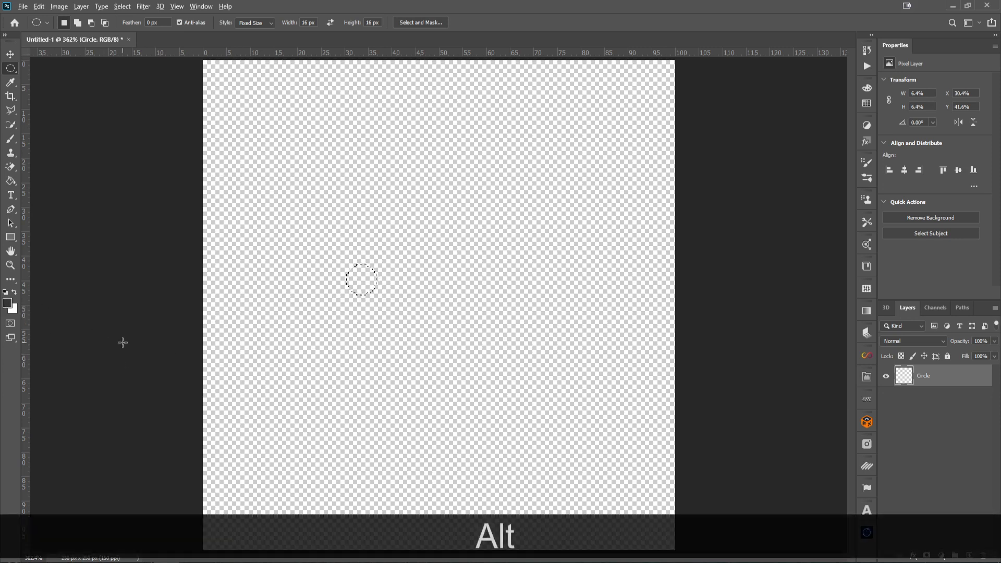
key("alt+BackSpace")
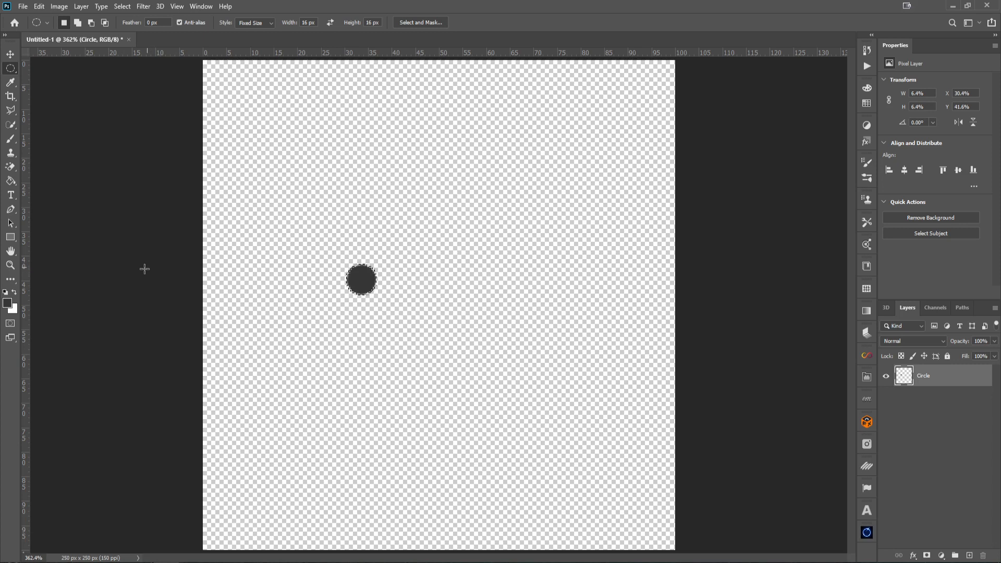
key("ctrl")
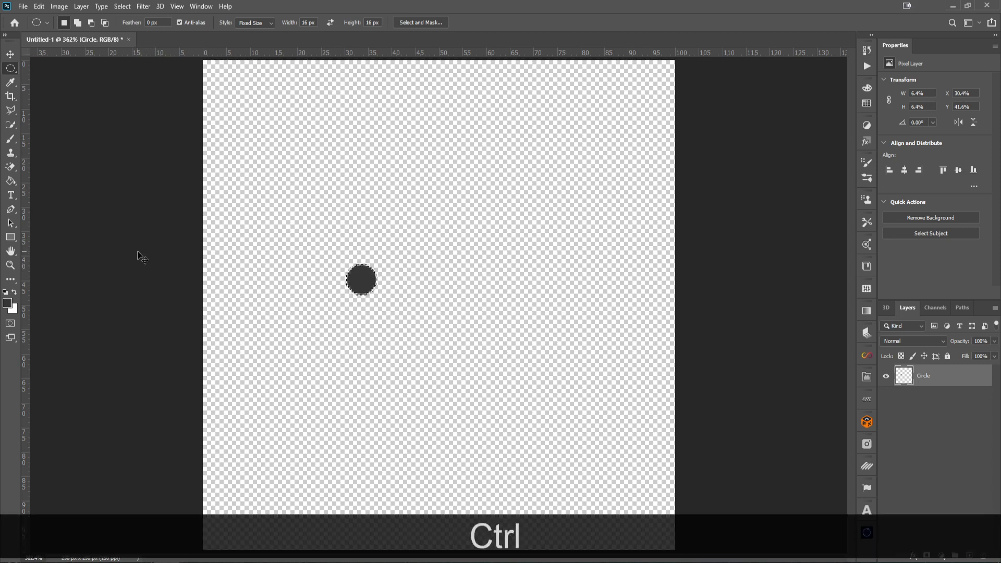
key("ctrl+d")
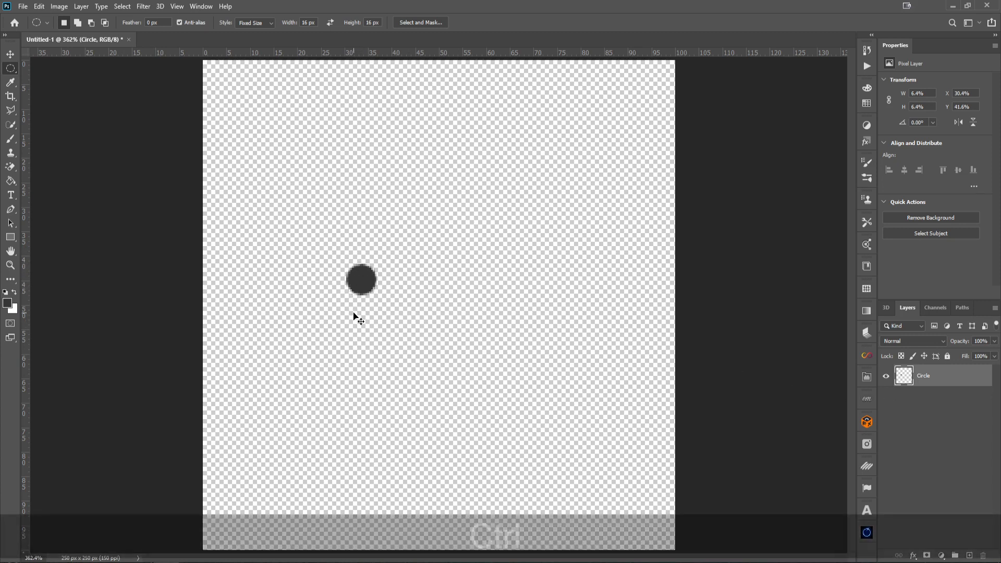
Select the whole canvas and align the circle to its horizontal and vertical centres
key("ctrl+a")
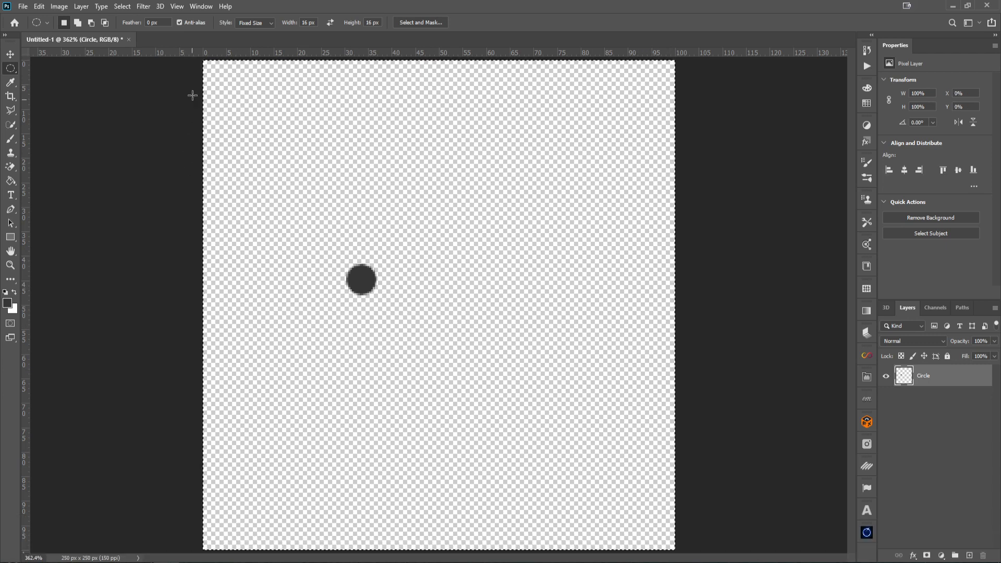
left_click(11, 54)
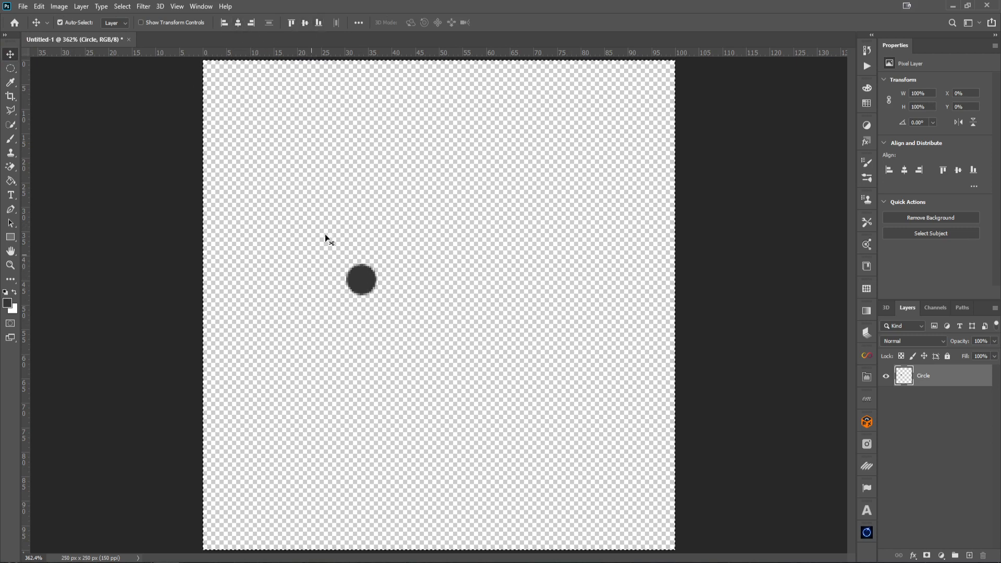
left_click(238, 24)
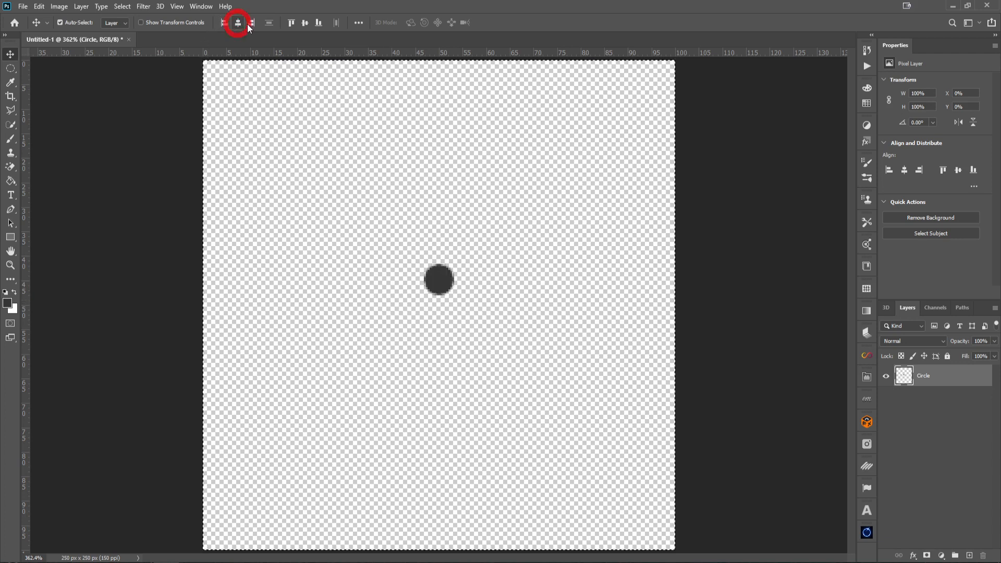
left_click(305, 23)
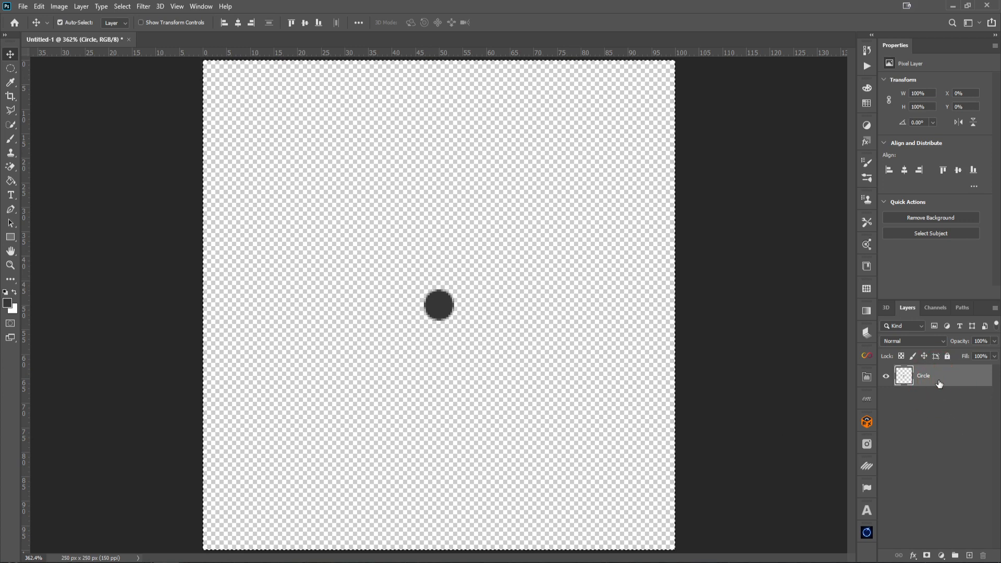
Duplicate the circle layer and nudge the copy upward so it sits just above the original circle
key("ctrl")
key("ctrl+j")
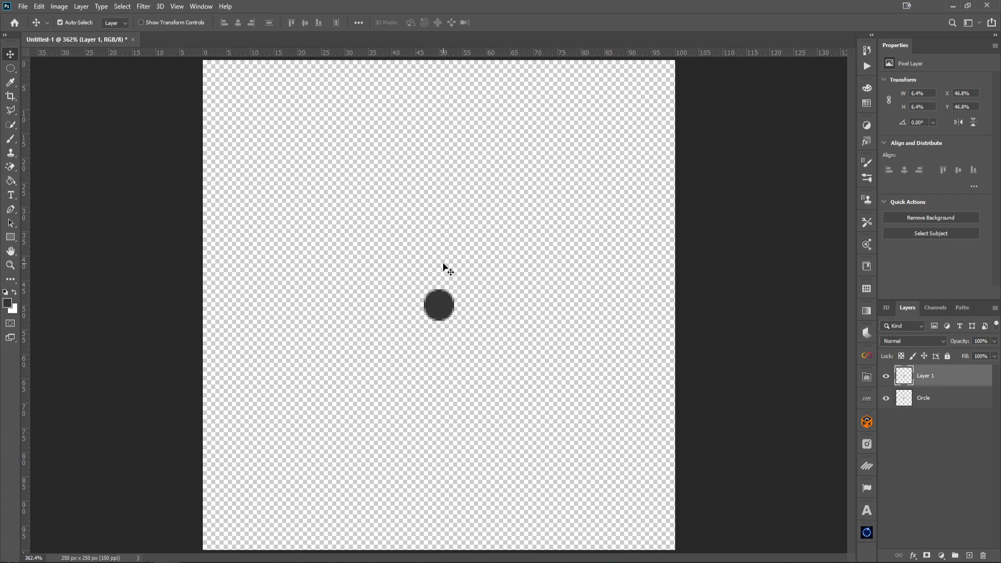
key("shift")
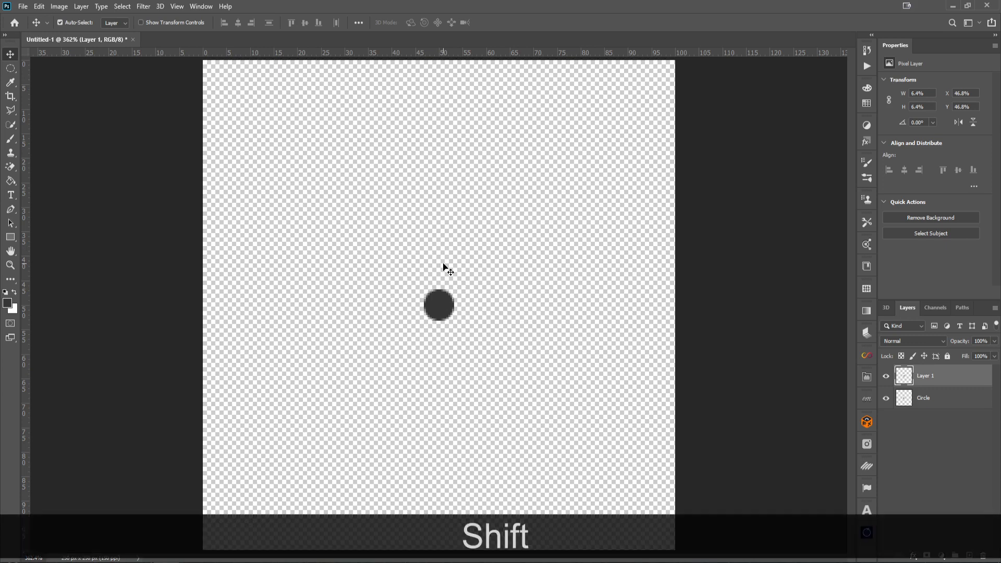
key("shift+Up")
key("shift+Up")
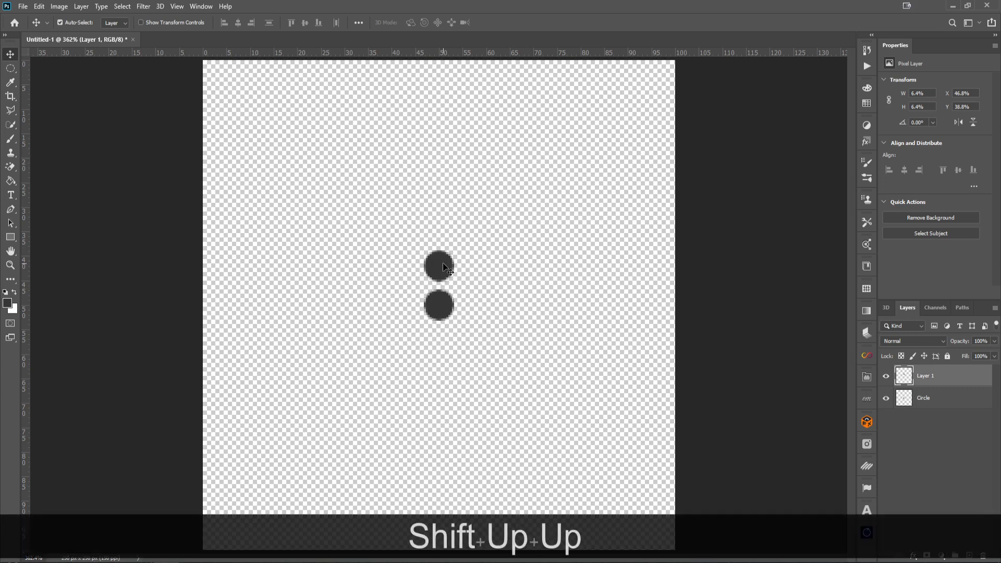
key("Down")
key("Down")
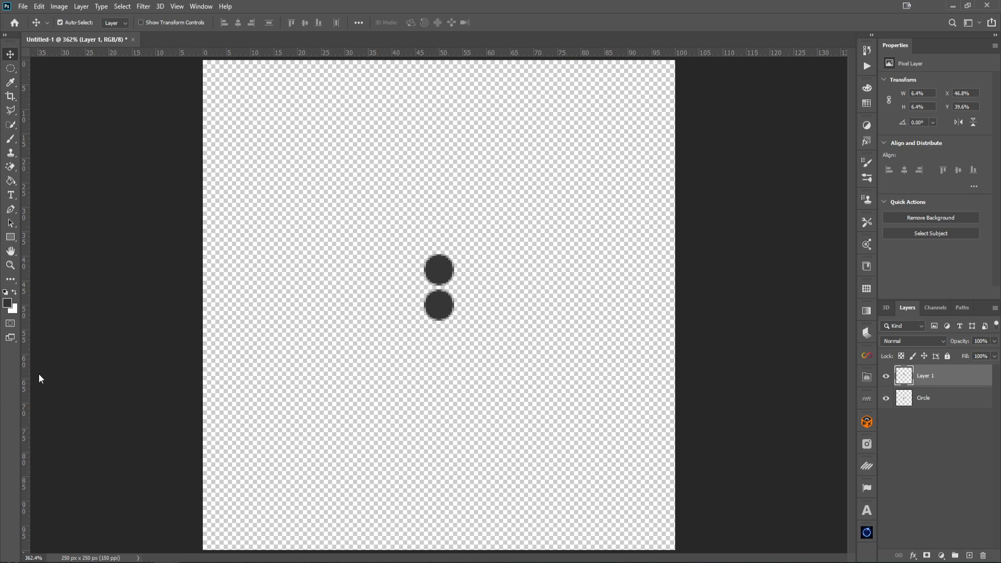
Select the Circle layer and duplicate it
left_click(913, 408)
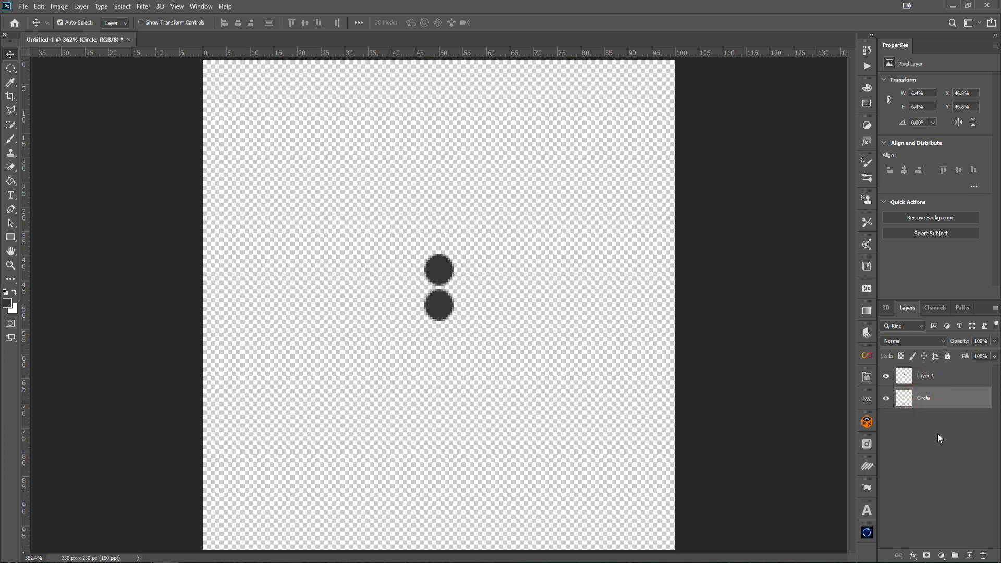
key("ctrl+j")
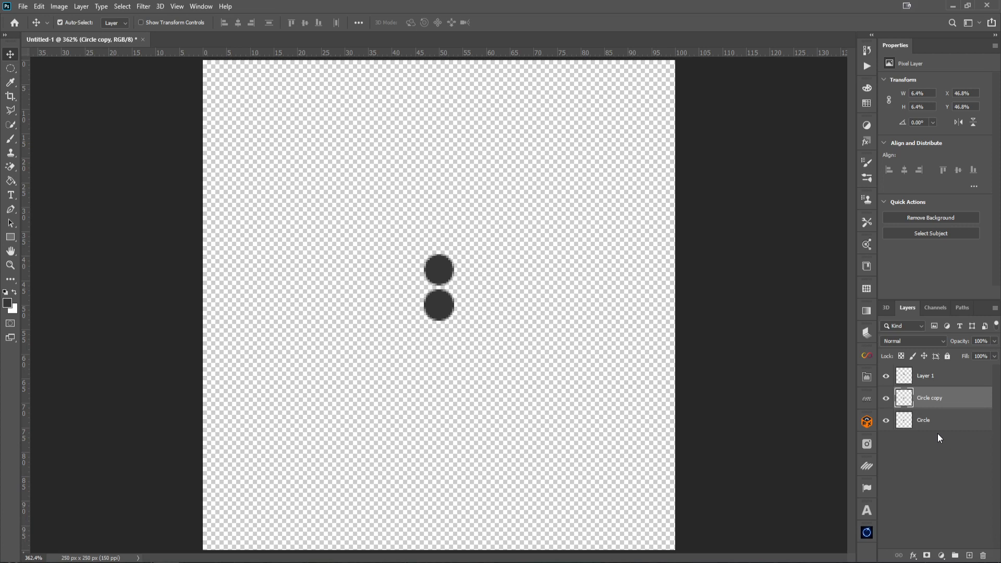
Nudge the duplicated circle left and up so it sits at the upper left of the centre circle
key("shift")
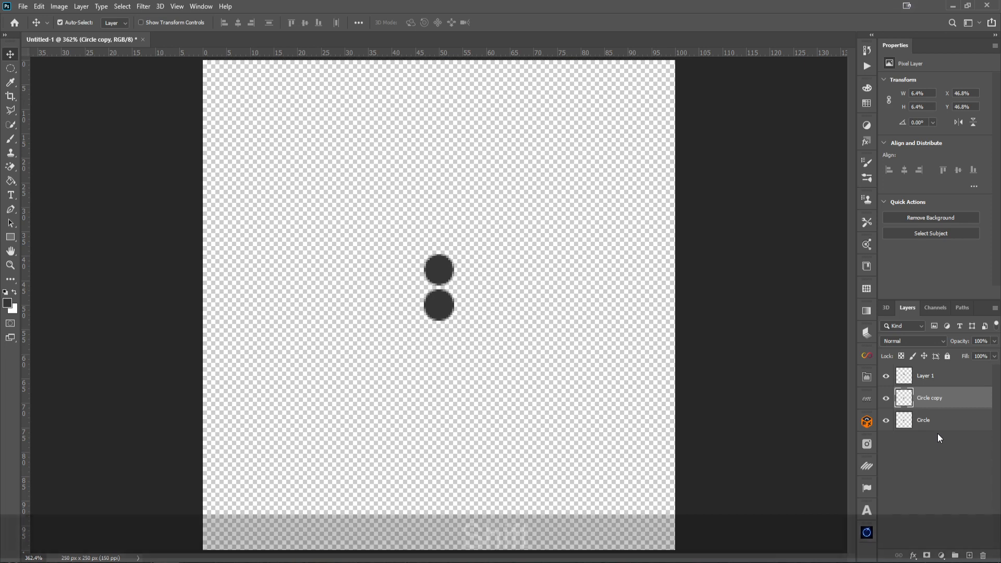
key("shift+Left")
key("shift+Left")
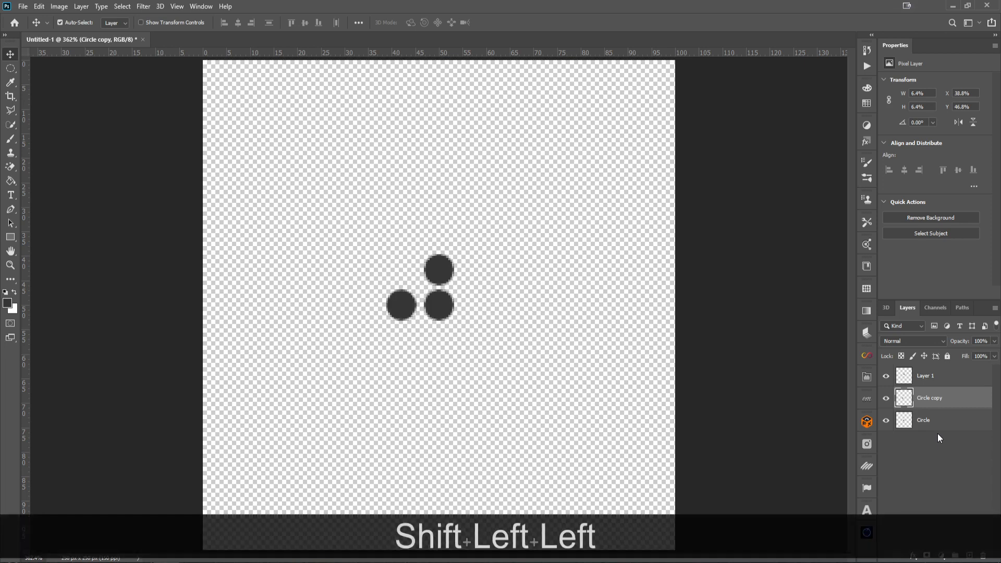
key("Right")
key("Right")
key("Right")
key("Right")
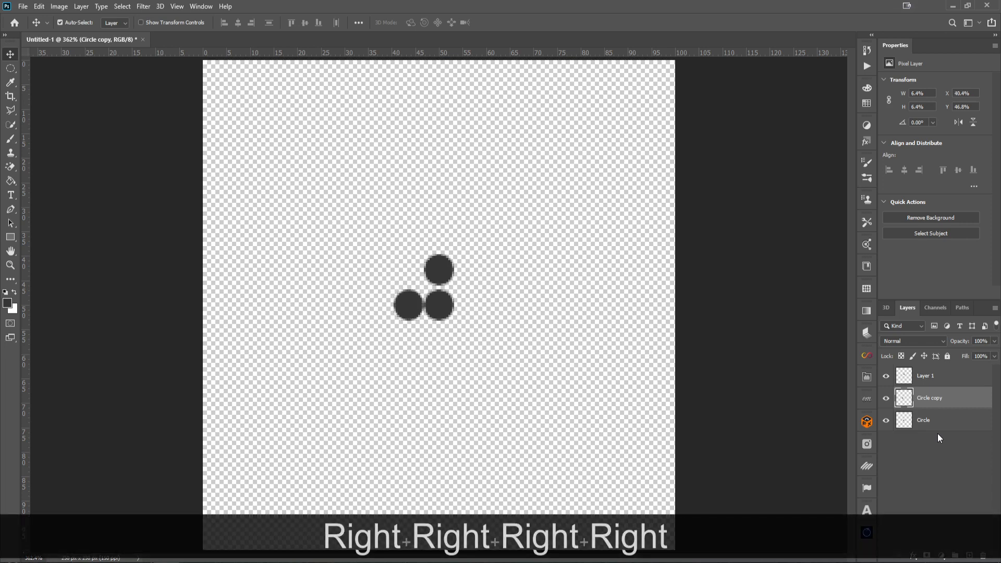
key("shift")
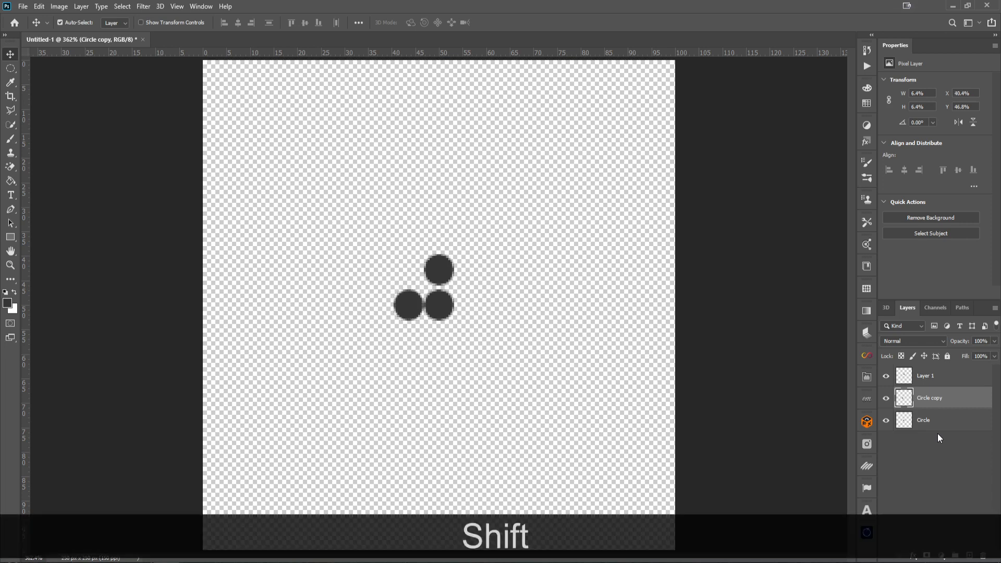
key("shift+Up")
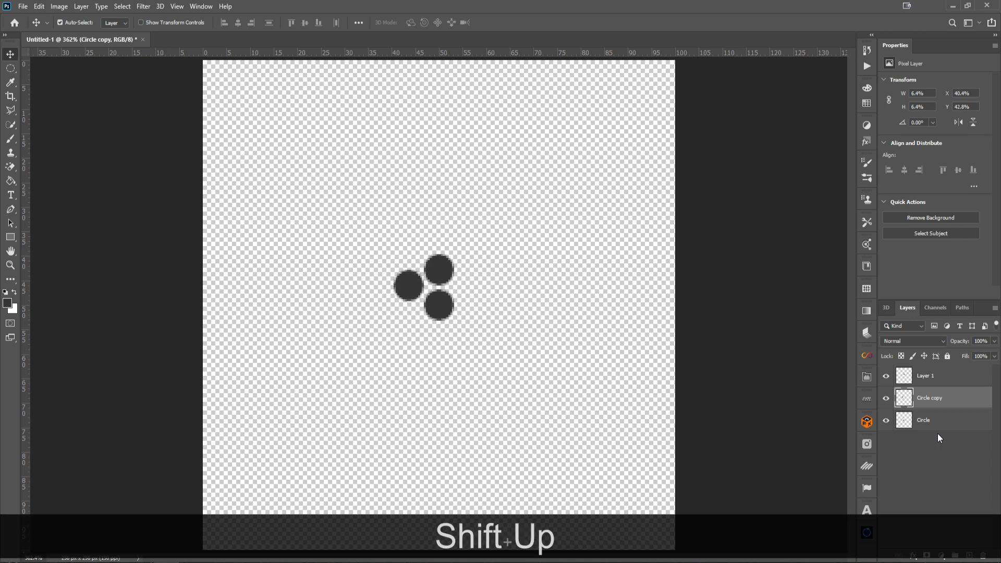
key("Down")
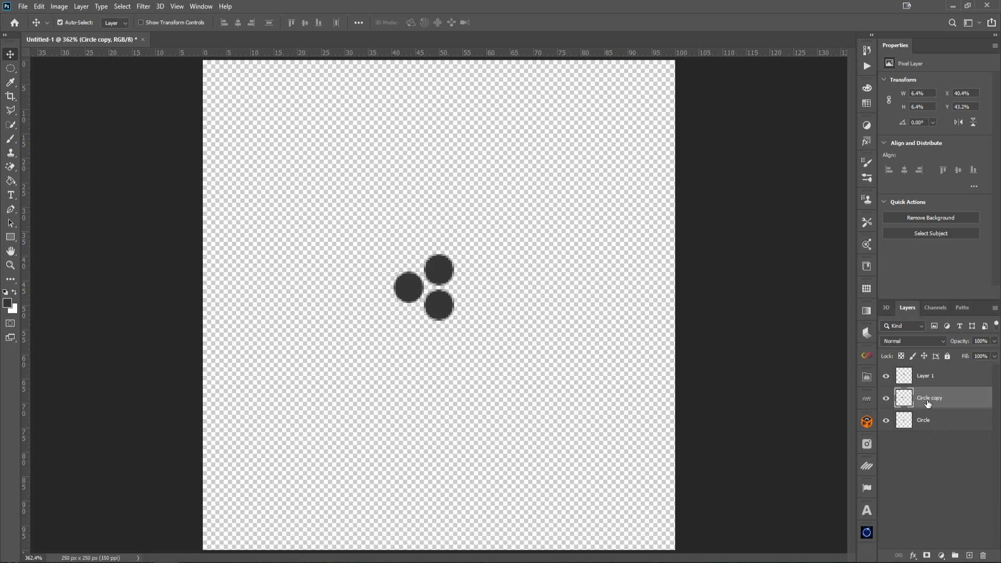
Duplicate the upper-left circle and nudge the copy down to the lower left of the centre circle
key("ctrl+j")
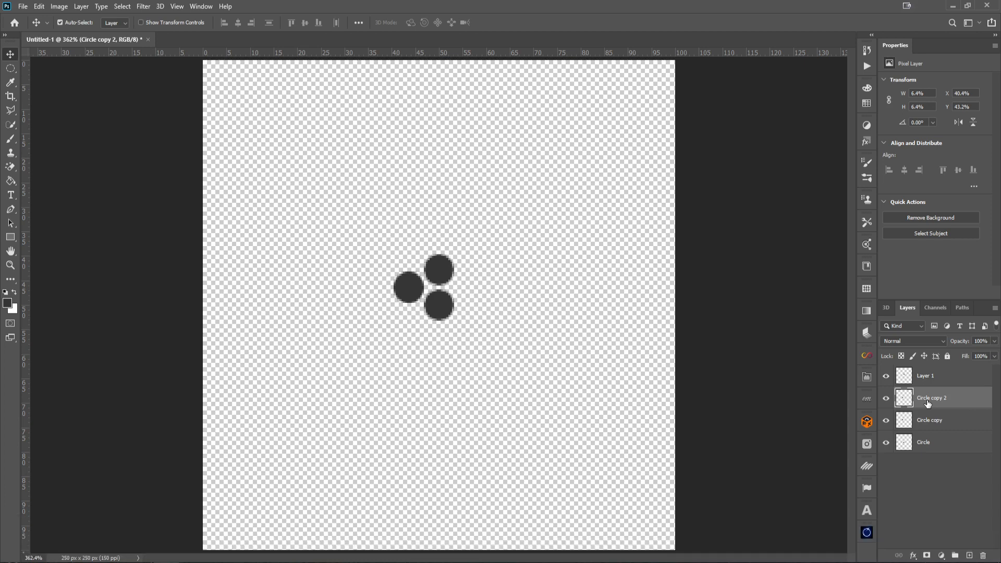
key("shift+Down")
key("shift+Down")
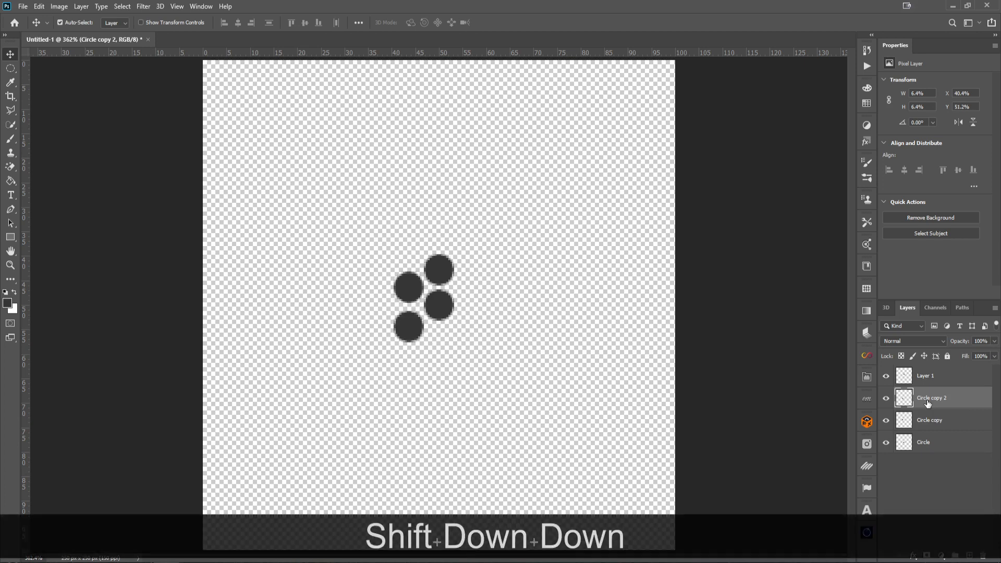
key("Up")
key("Up")
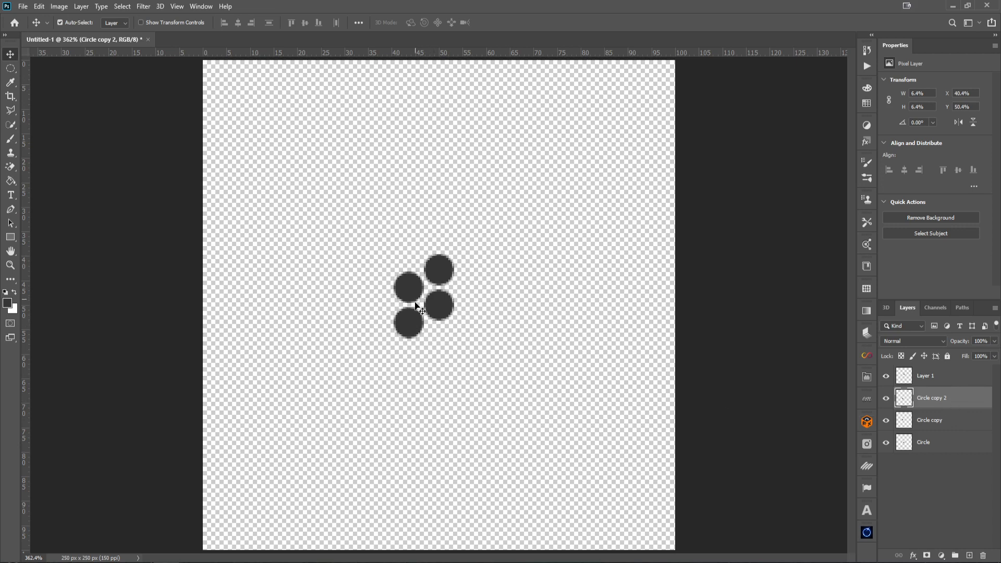
Select both left-side circle layers, duplicate them, and nudge the copies right to the other side of the centre circle
left_click(961, 421, "shift")
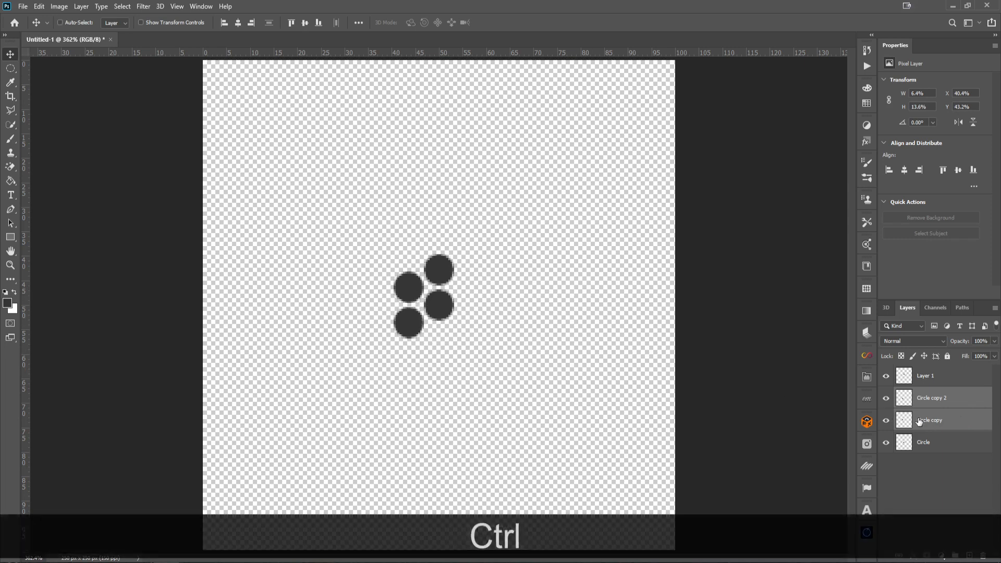
key("ctrl+j")
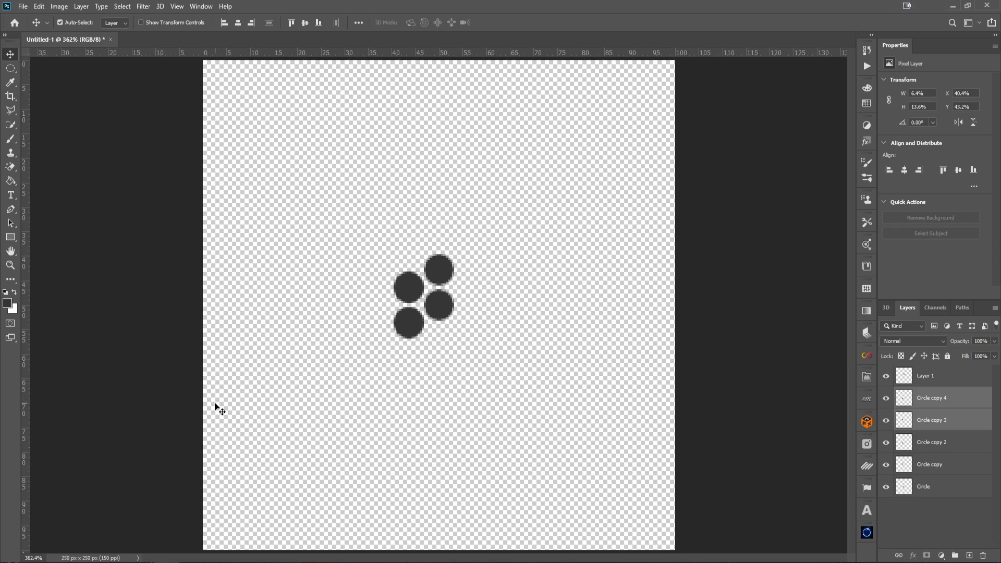
key("shift")
key("shift+Right")
key("shift+Right")
key("shift+Right")
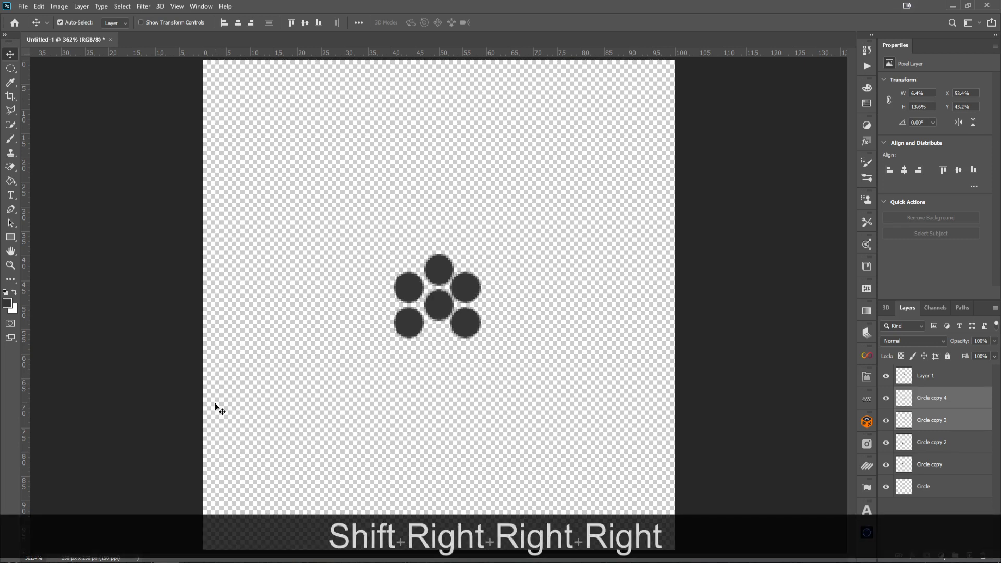
key("Right")
key("Right")
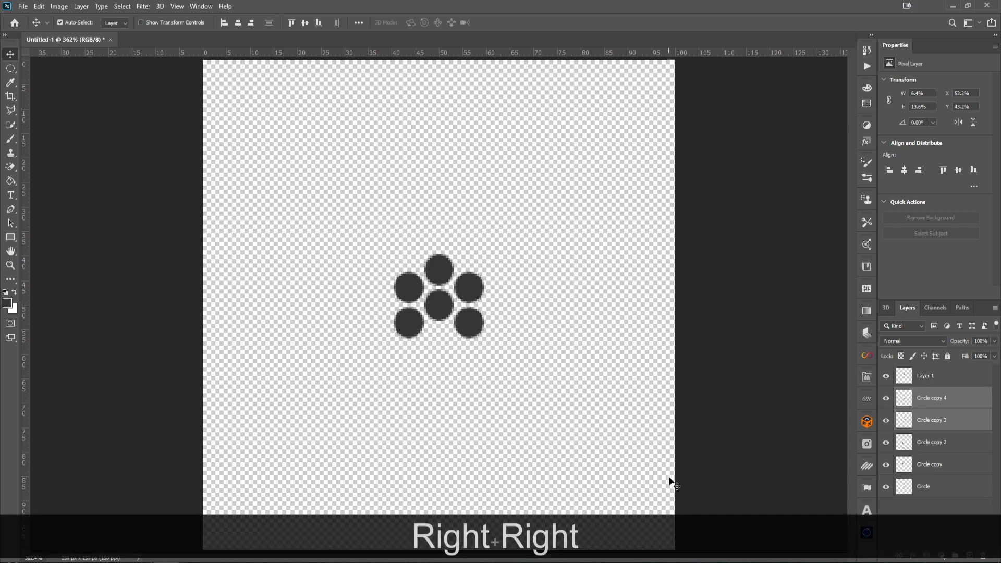
Duplicate the Circle layer and nudge the copy down so it sits directly below the centre circle
left_click(938, 488)
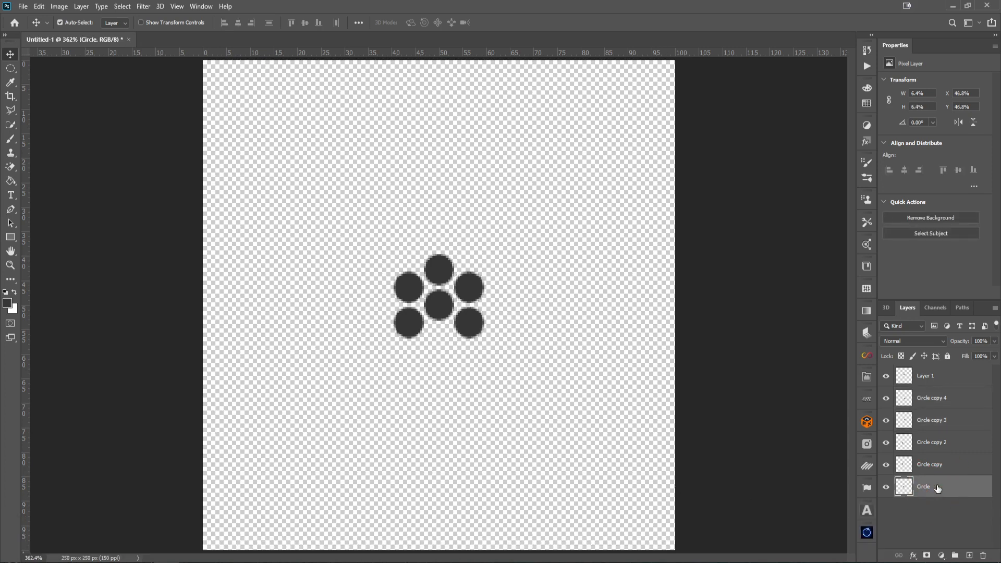
key("ctrl+j")
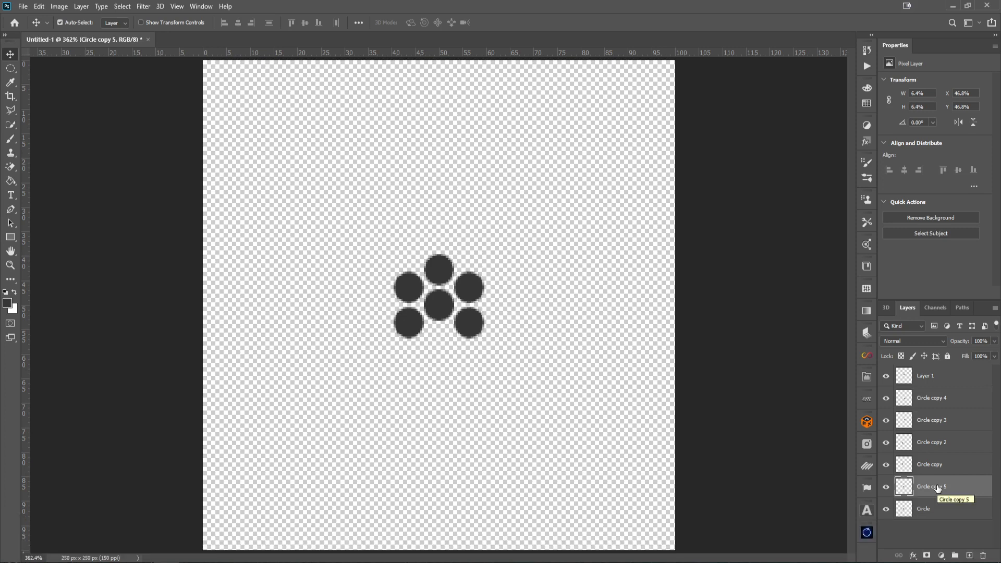
key("shift+Down")
key("shift+Down")
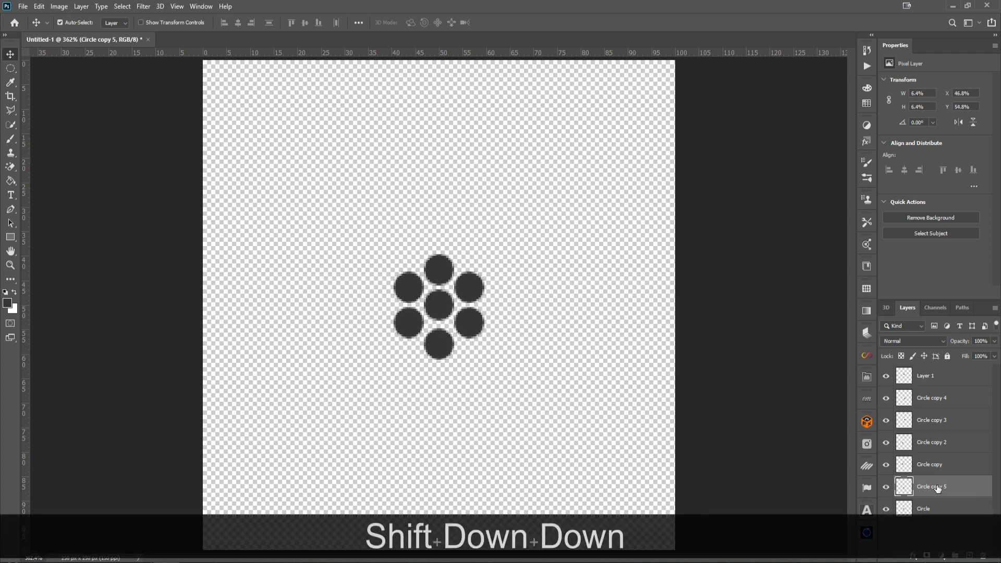
key("Up")
key("Up")
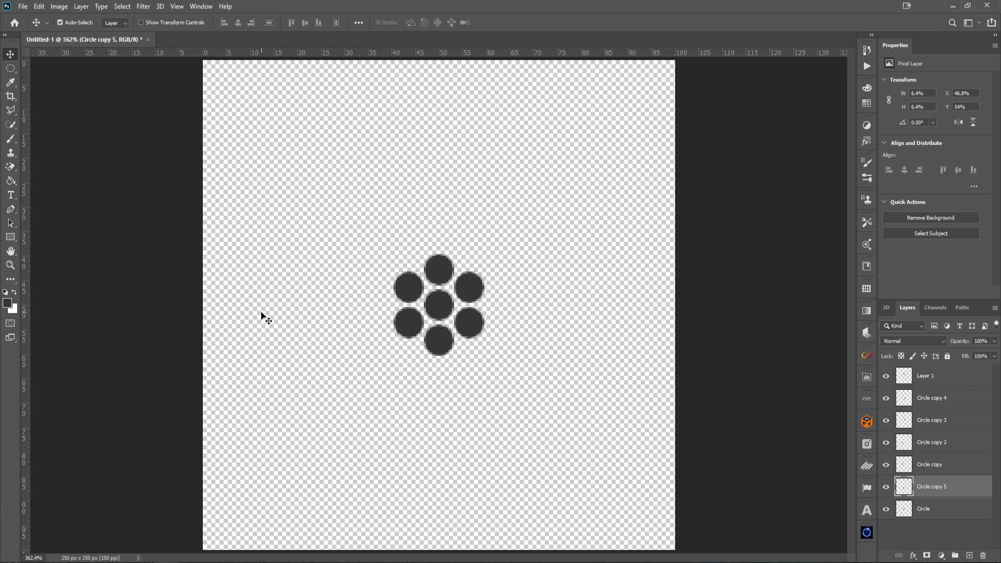
Switch to the Rectangular Marquee and add guides through the centres of the top, bottom, left and right circles
key("ctrl+equal")
key("ctrl+equal")
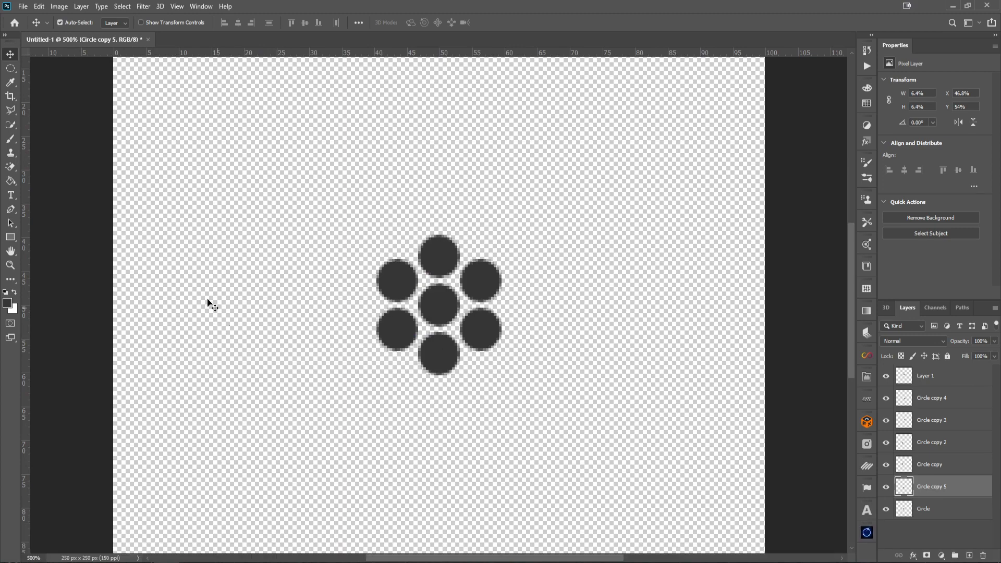
left_click(11, 70)
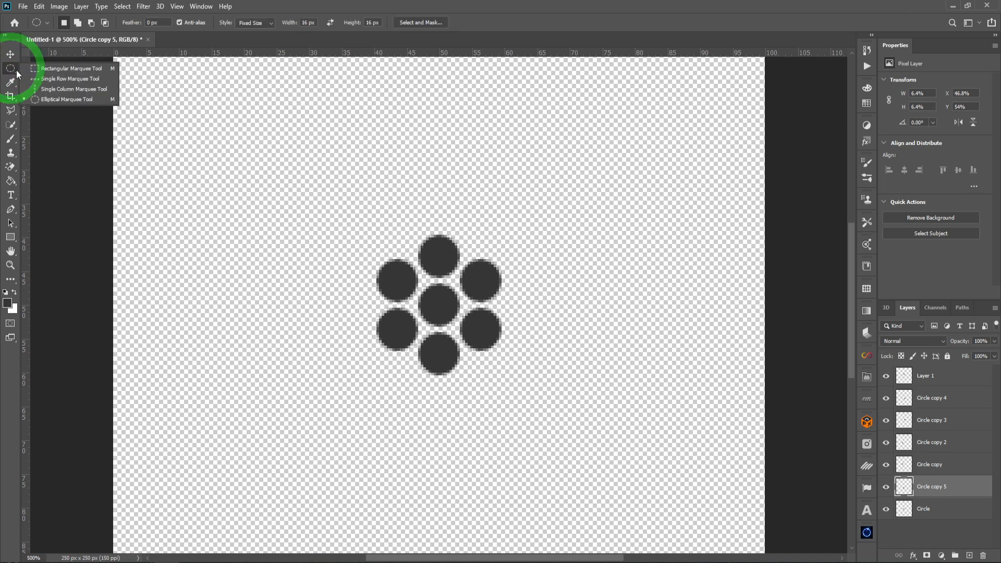
left_click(48, 70)
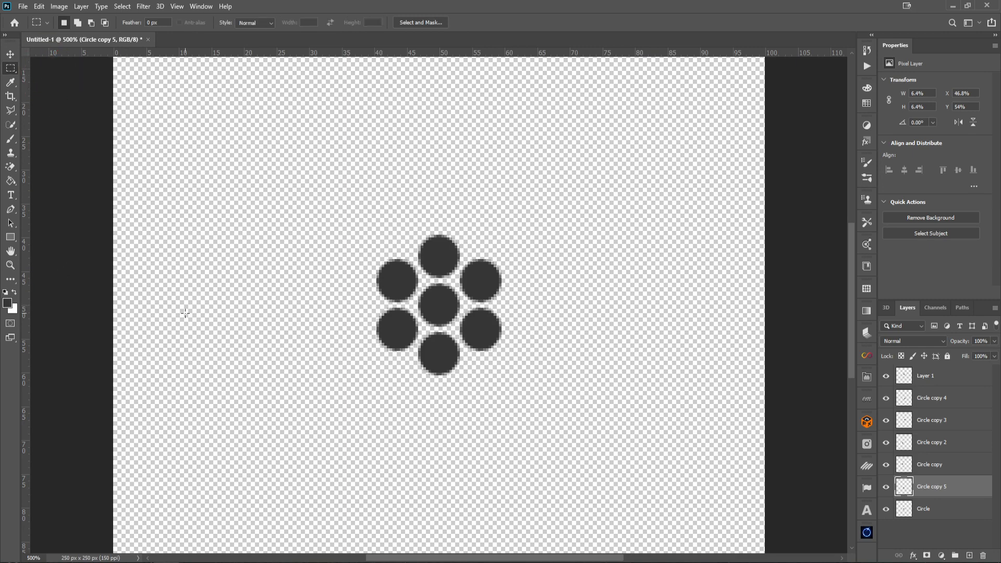
key("ctrl+equal")
key("ctrl+equal")
key("ctrl+equal")
key("ctrl+equal")
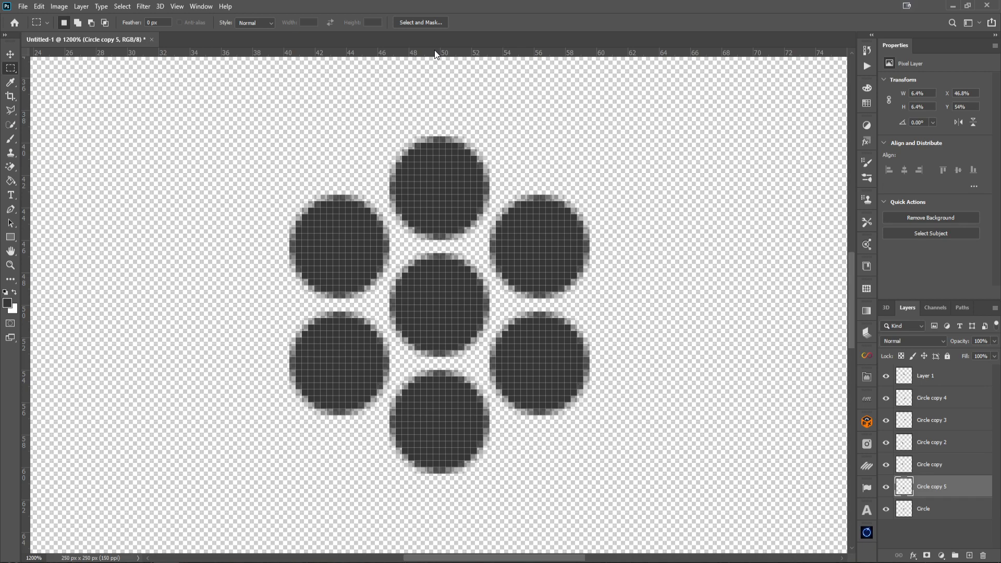
left_click_drag(437, 54, 432, 188)
left_click_drag(431, 55, 439, 425)
left_click(177, 6)
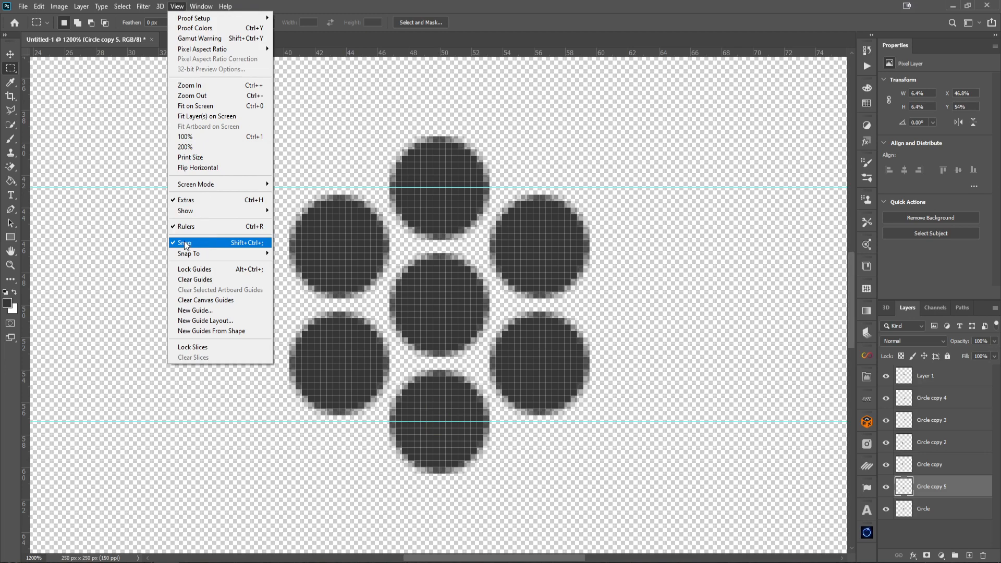
left_click(370, 10)
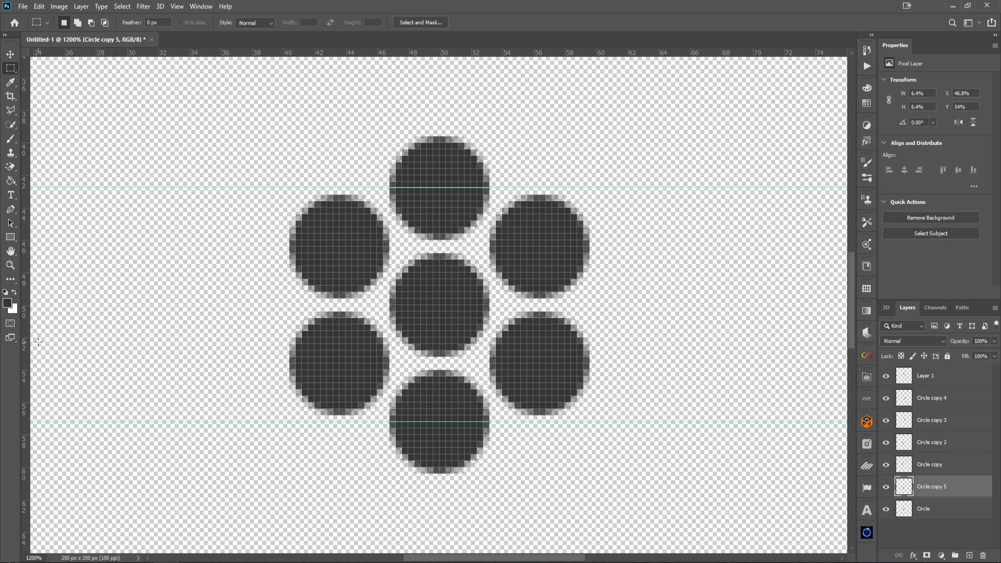
left_click_drag(24, 339, 540, 336)
left_click_drag(25, 347, 339, 349)
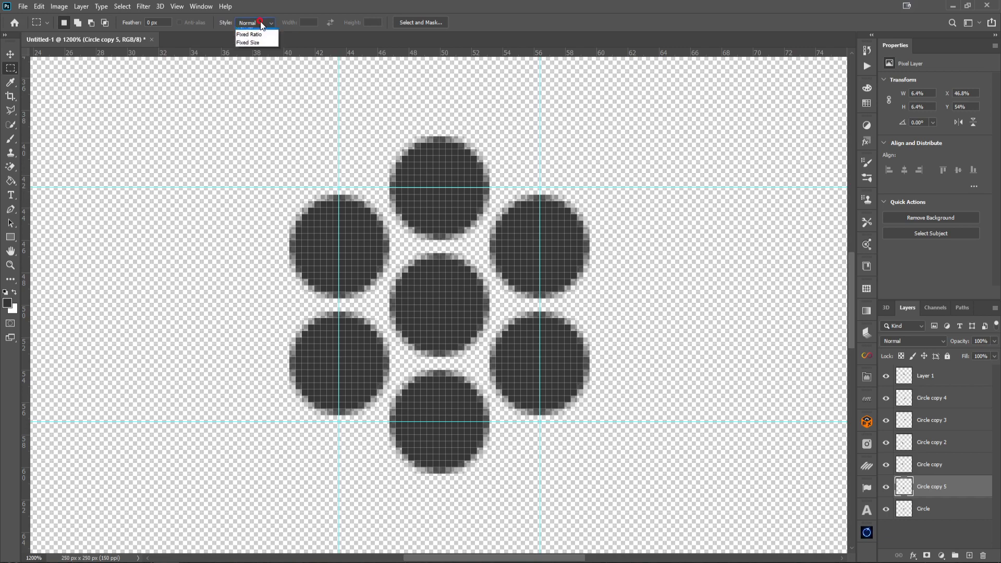
Set the marquee style to Fixed Size 32 × 36 px and place the selection snapped to the guide intersections
left_click(259, 48)
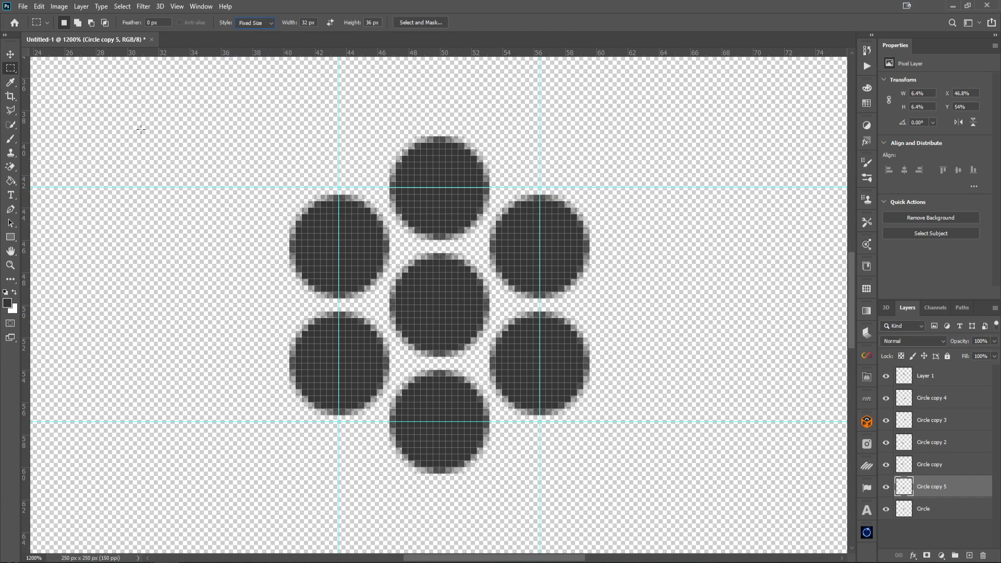
left_click(183, 293)
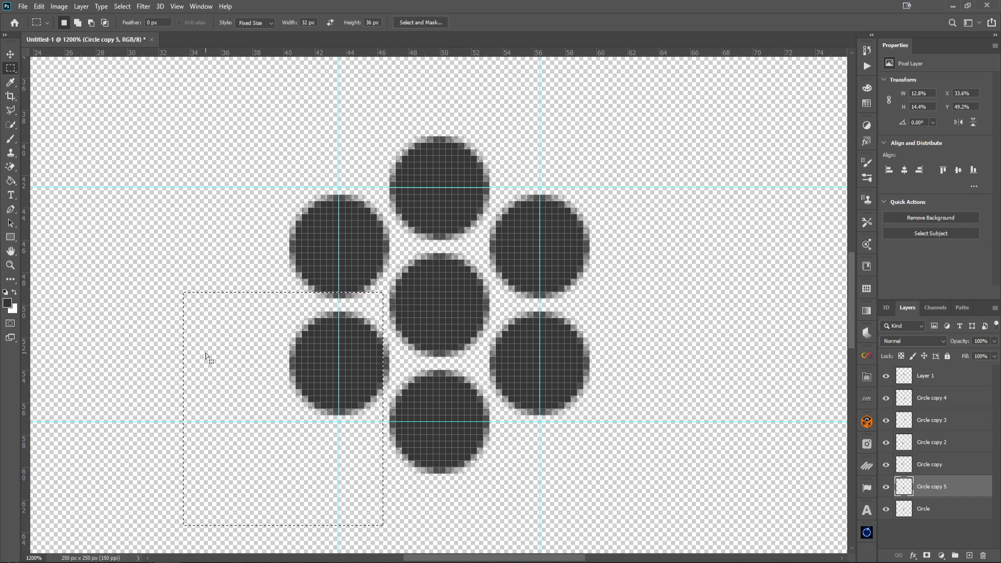
left_click_drag(206, 353, 364, 246)
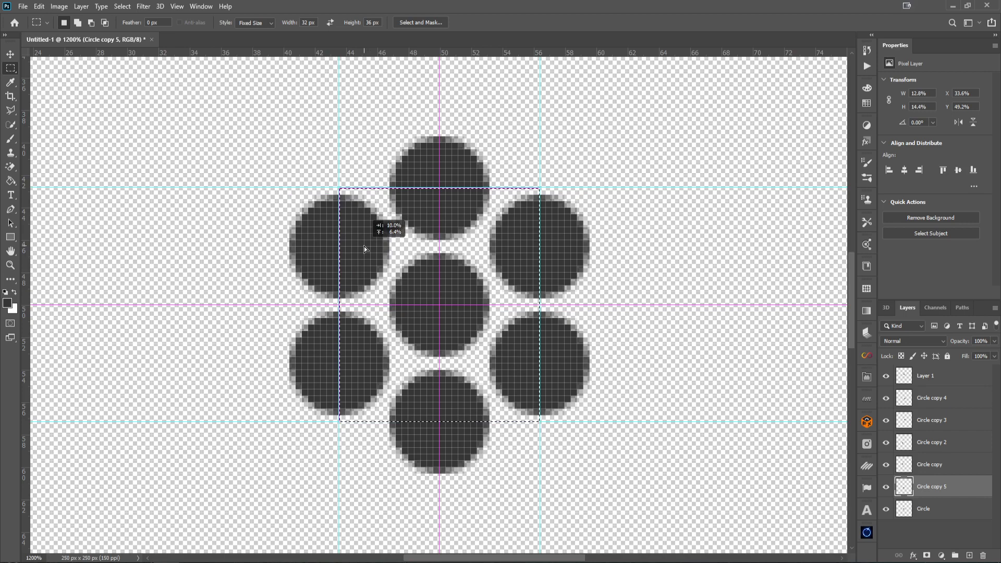
left_click_drag(364, 246, 364, 246)
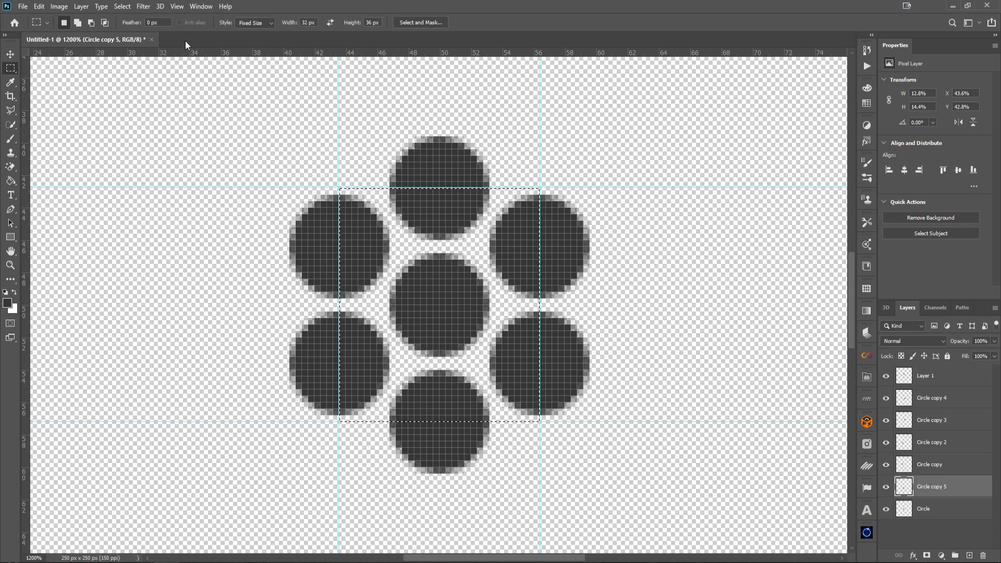
Clear all guides from the canvas, keeping the rectangular selection
key("ctrl+h")
key("ctrl+h")
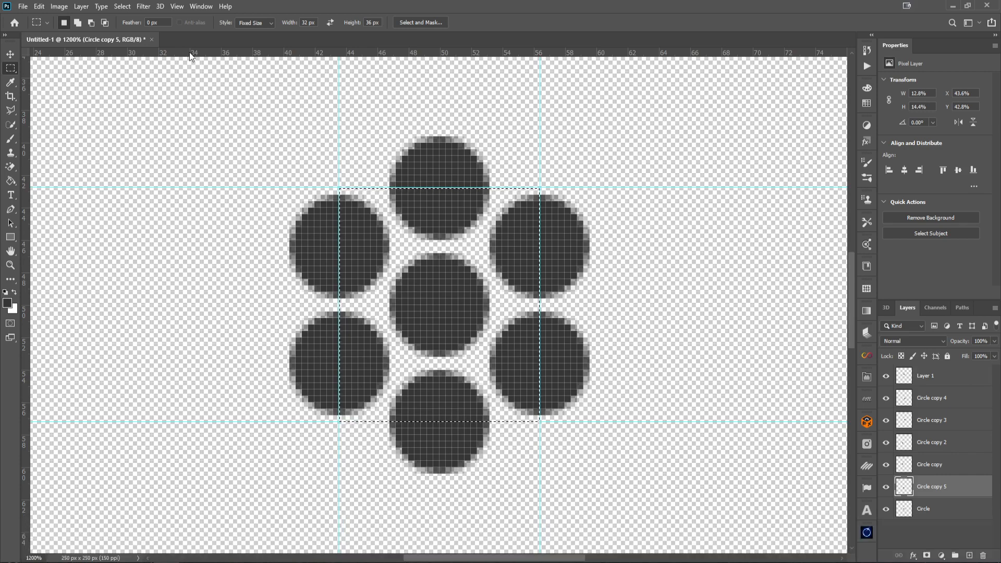
key("ctrl+h")
key("ctrl+h")
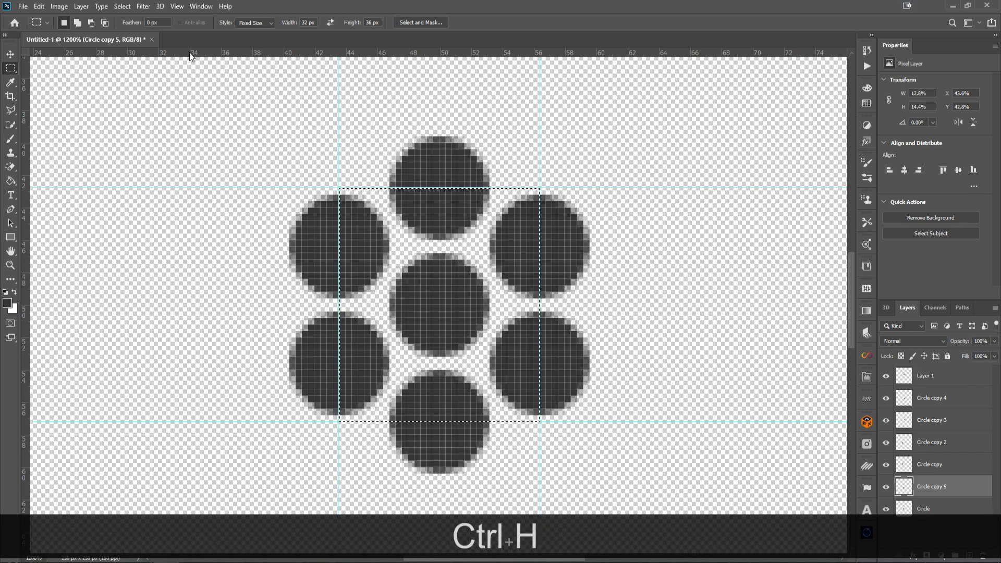
key("ctrl+h")
key("ctrl+h")
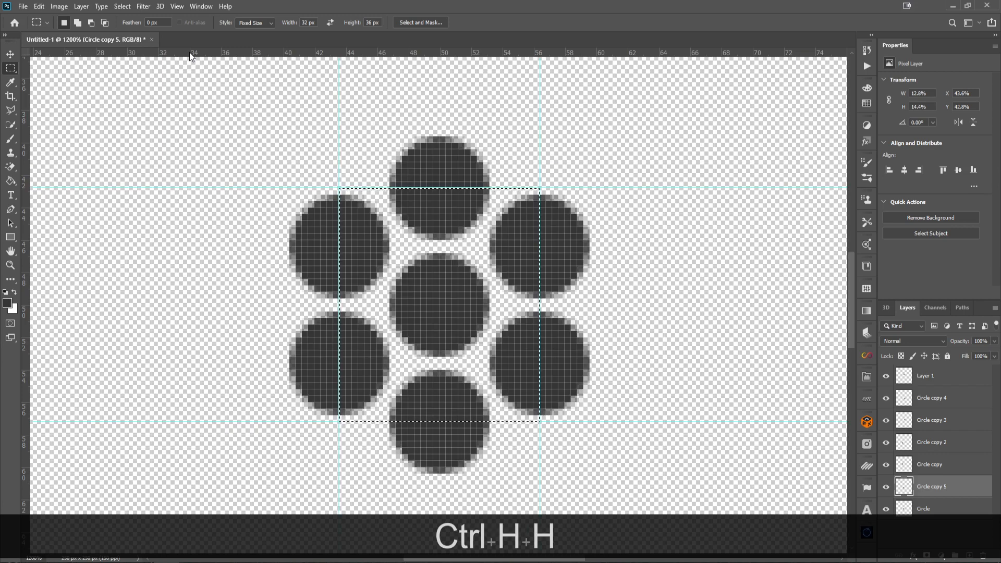
left_click(177, 7)
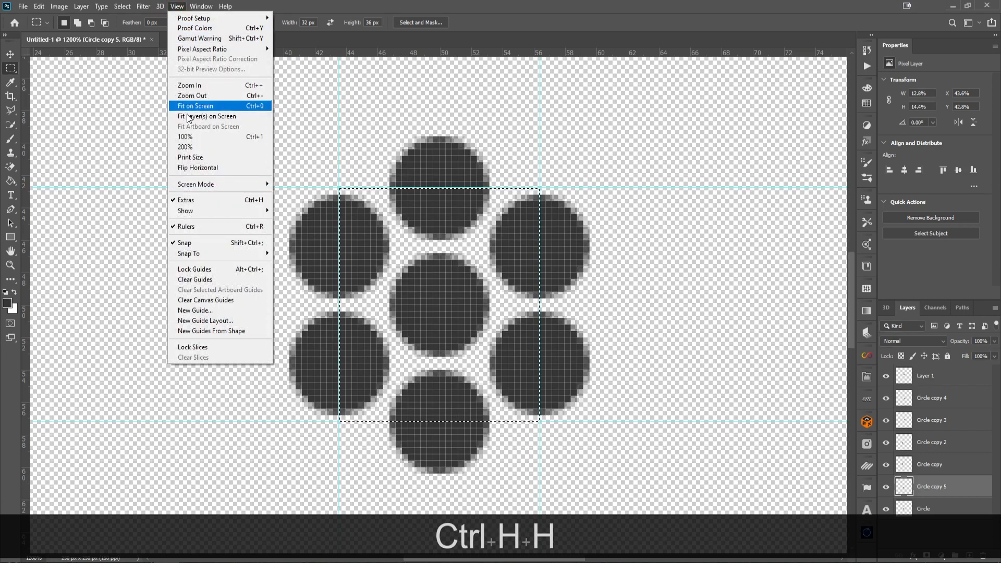
left_click(206, 282)
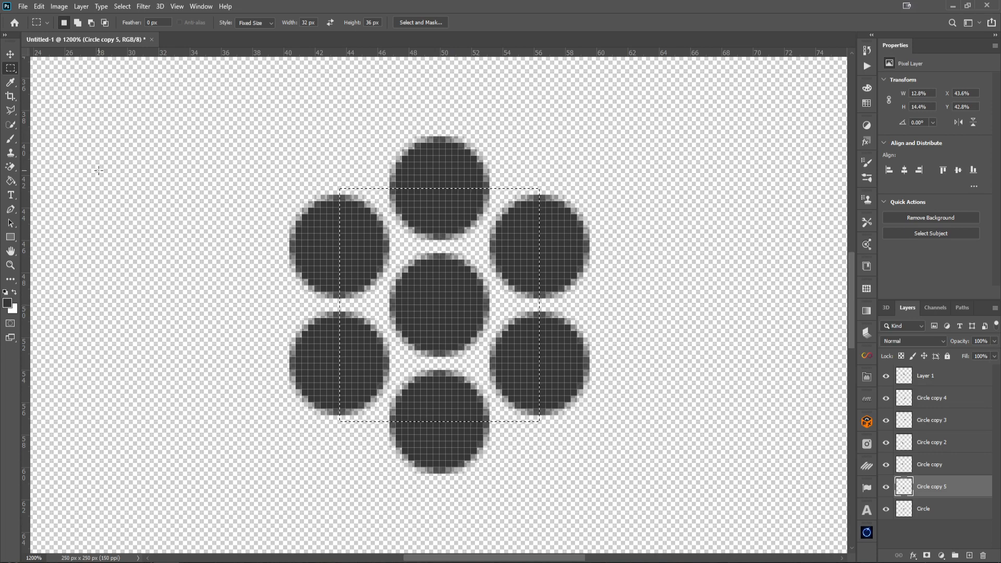
Define the selected tile as a new pattern named Mesh
left_click(40, 7)
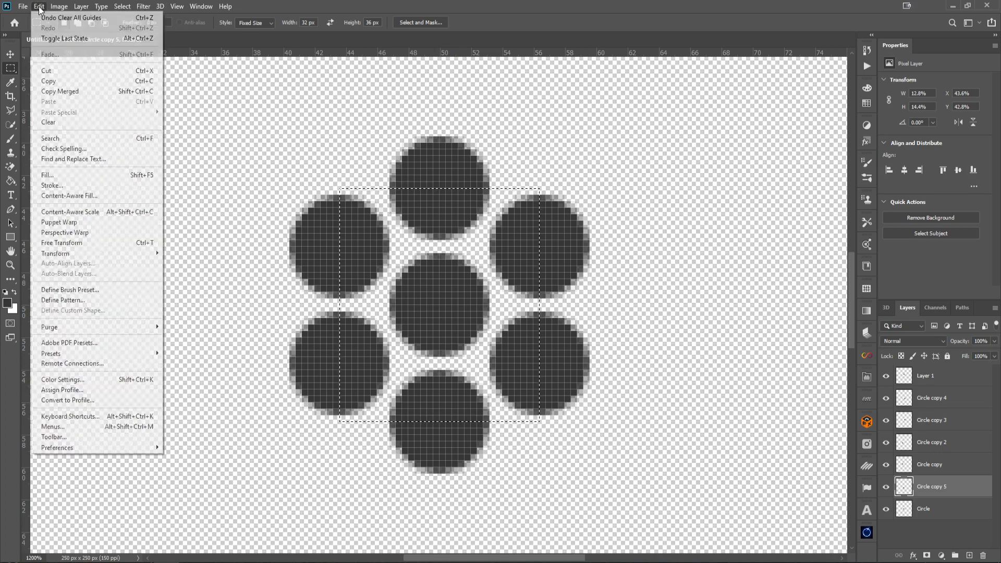
left_click(87, 300)
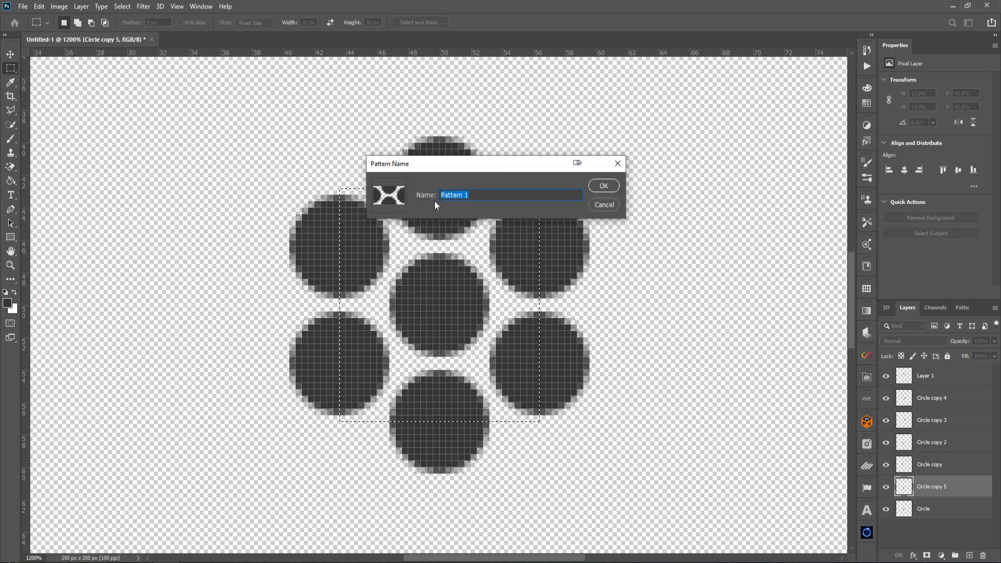
type("Mesh")
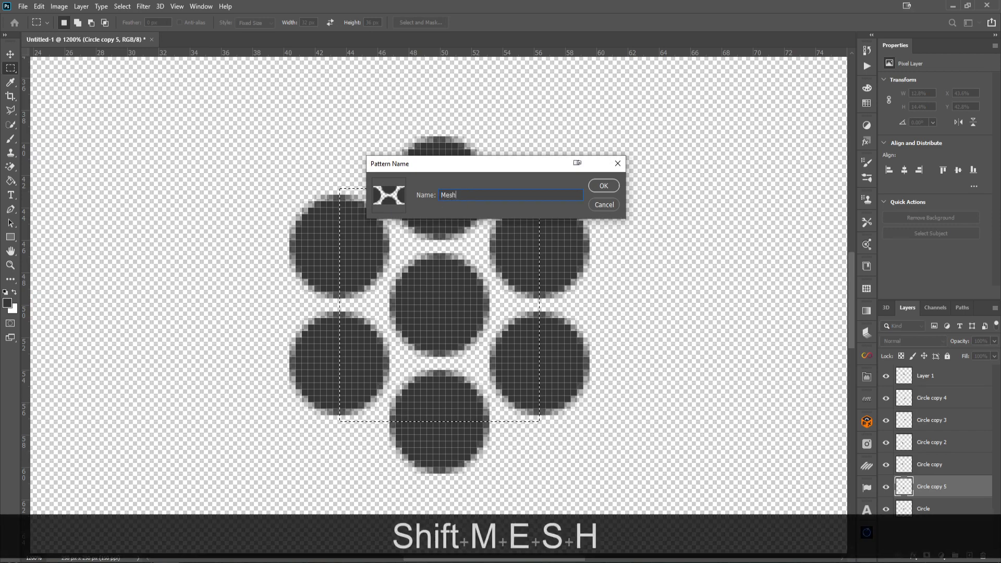
key("Return")
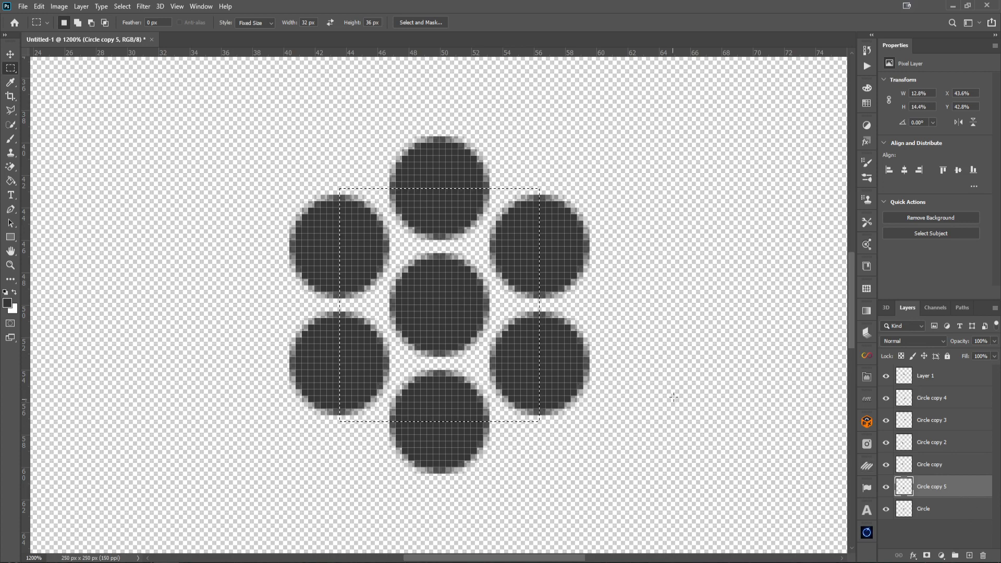
Select all the circle layers together with Layer 1 and merge them into a single layer
left_click(946, 507)
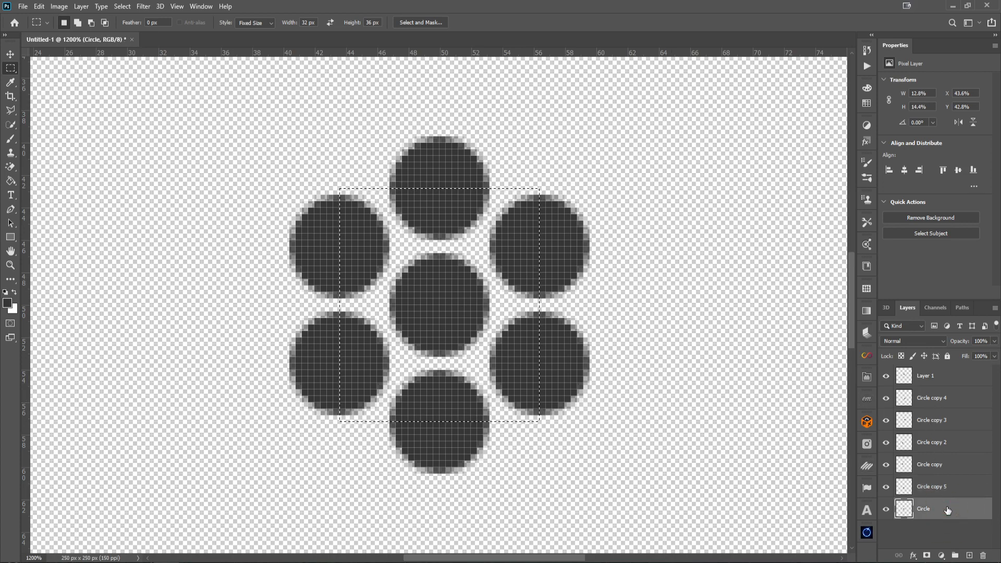
left_click(953, 376, "shift")
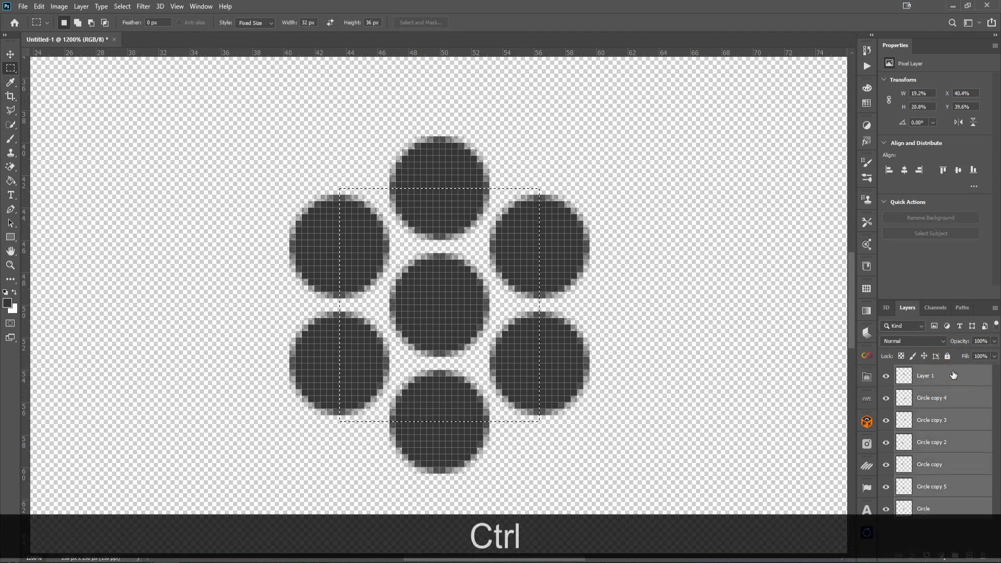
key("ctrl+e")
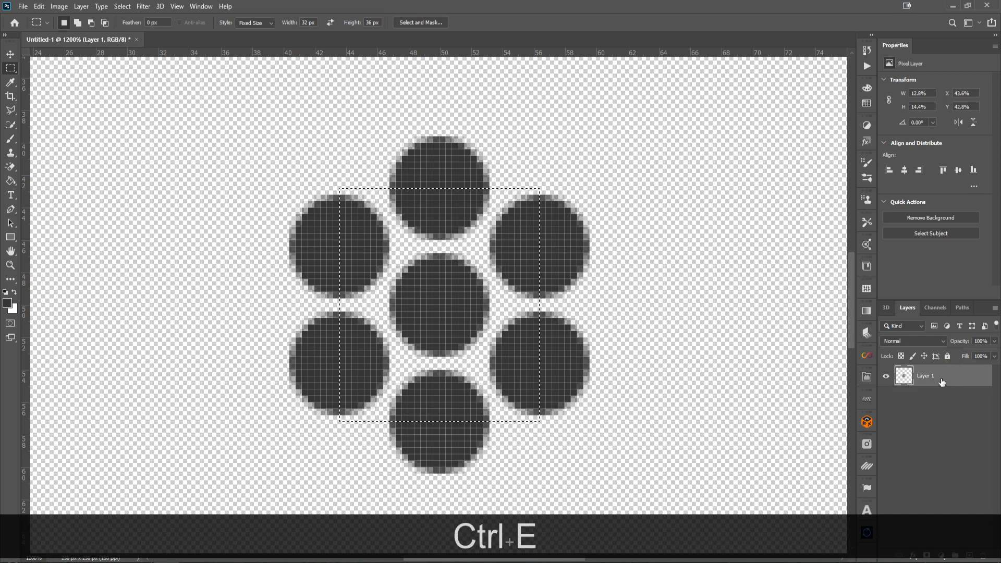
Add a white Color Overlay layer style to the merged layer
left_click(977, 379)
double_click(977, 379)
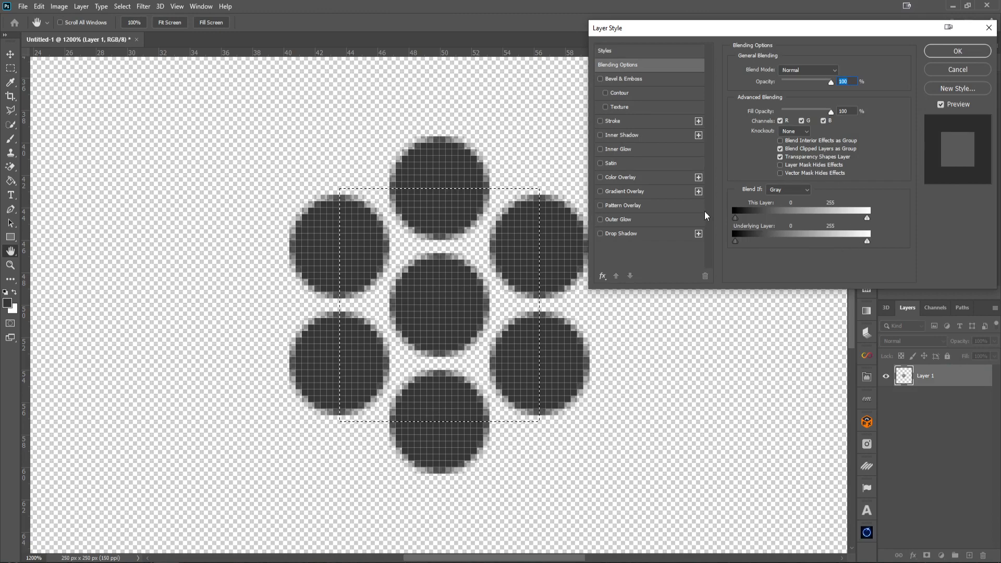
left_click(601, 177)
left_click(618, 178)
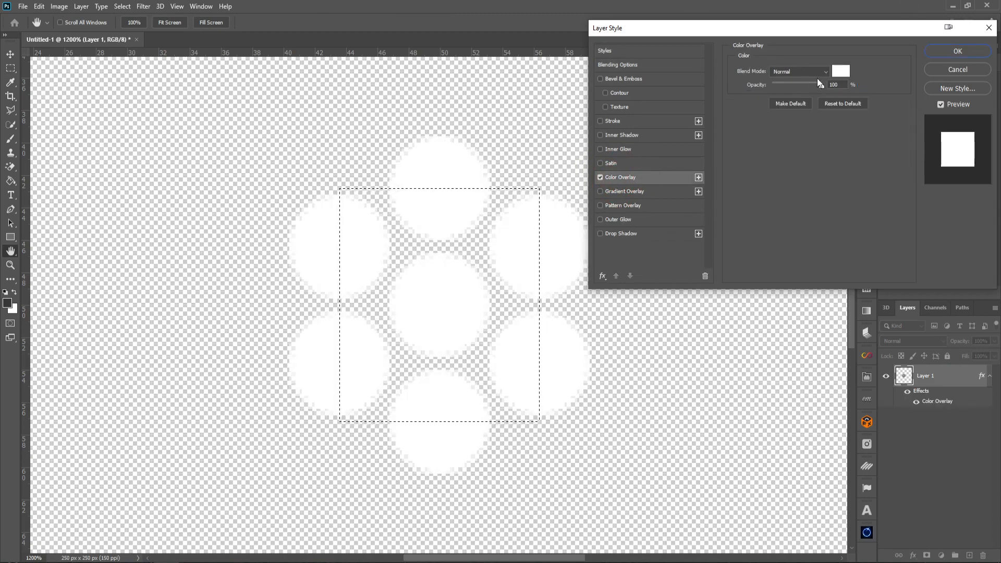
left_click(957, 52)
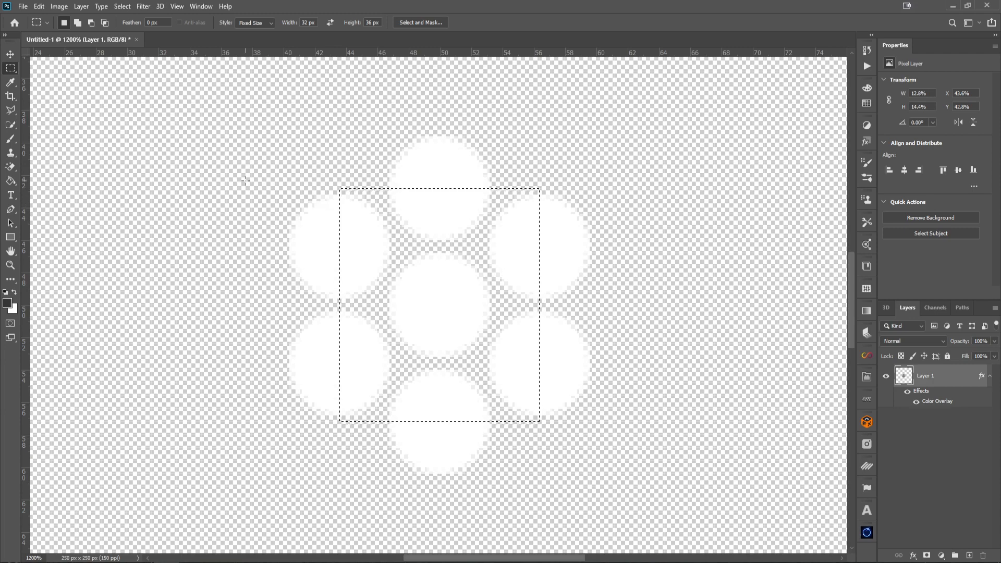
Define the selected white tile as a second pattern named White Mesh
left_click(40, 6)
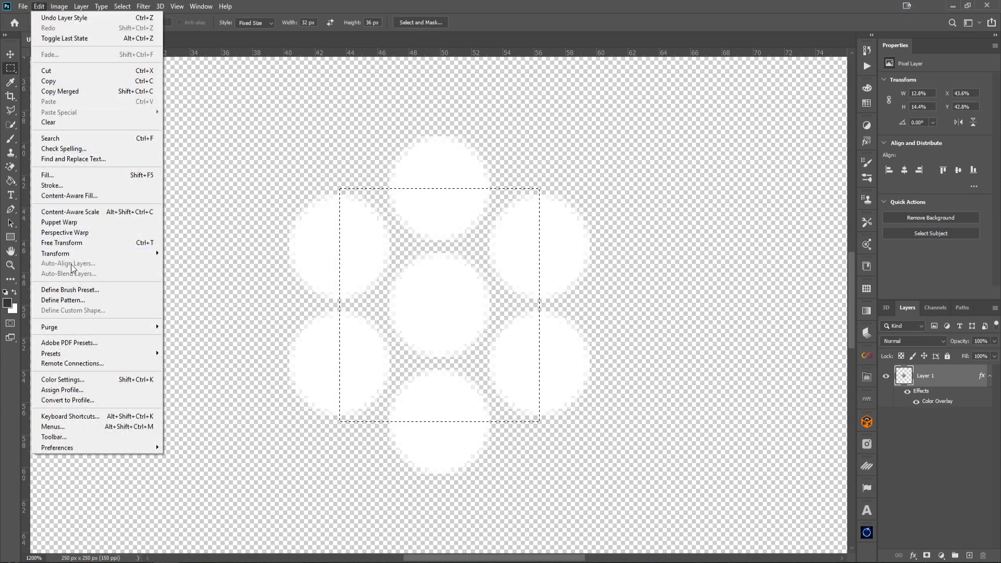
left_click(74, 301)
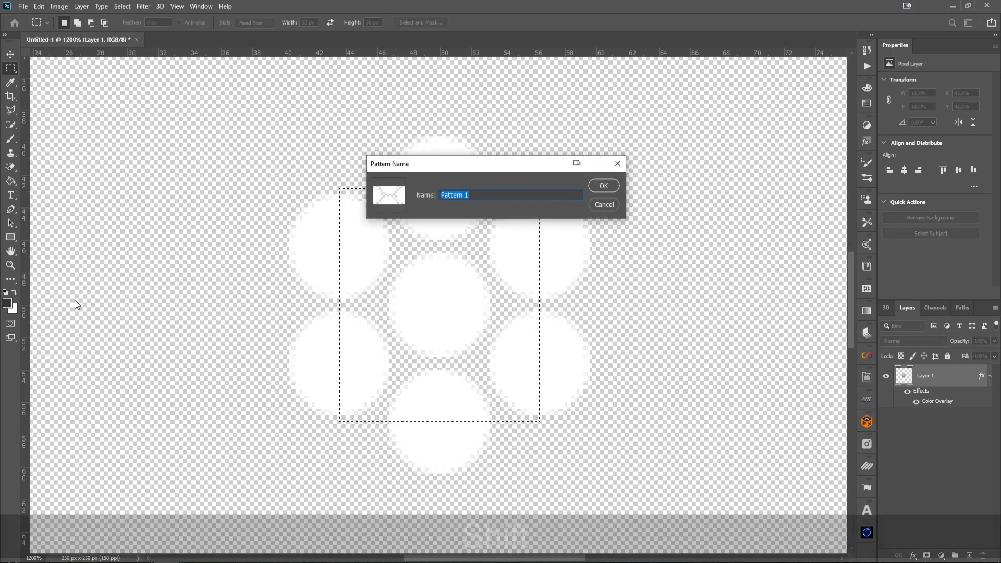
type("White Mesh")
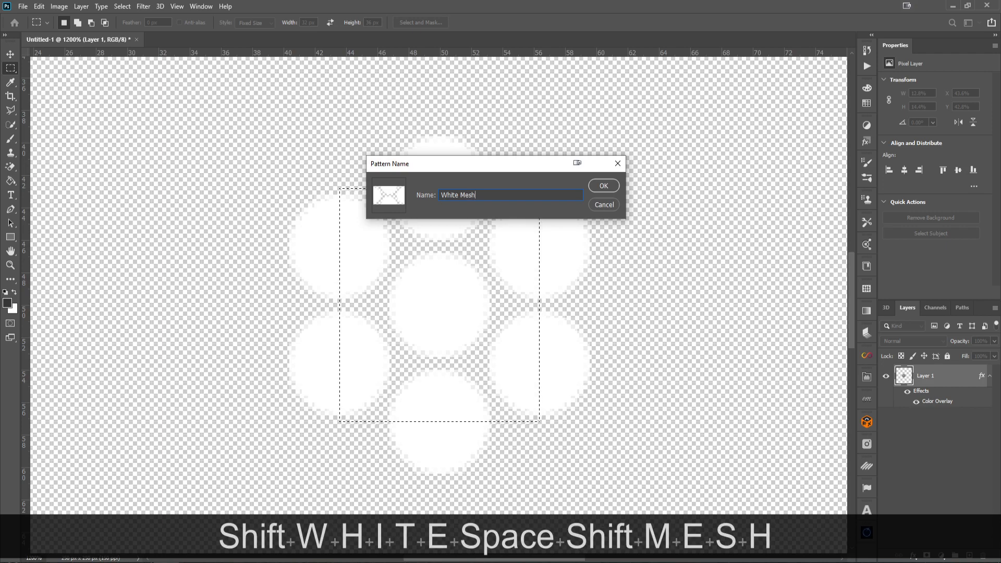
key("Return")
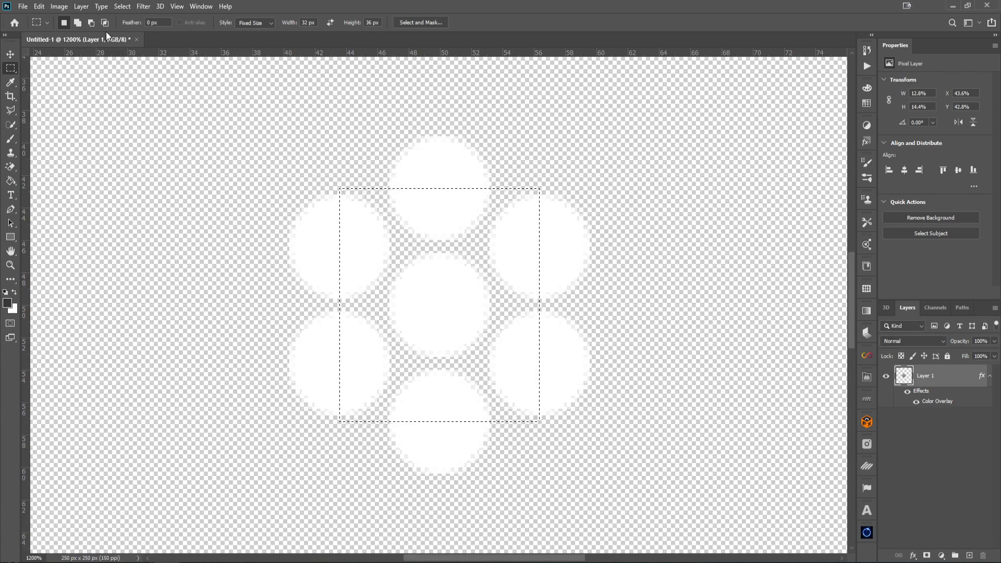
Create a new document 1920 × 1080 pixels at 72 pixels/inch with a transparent background
left_click(21, 8)
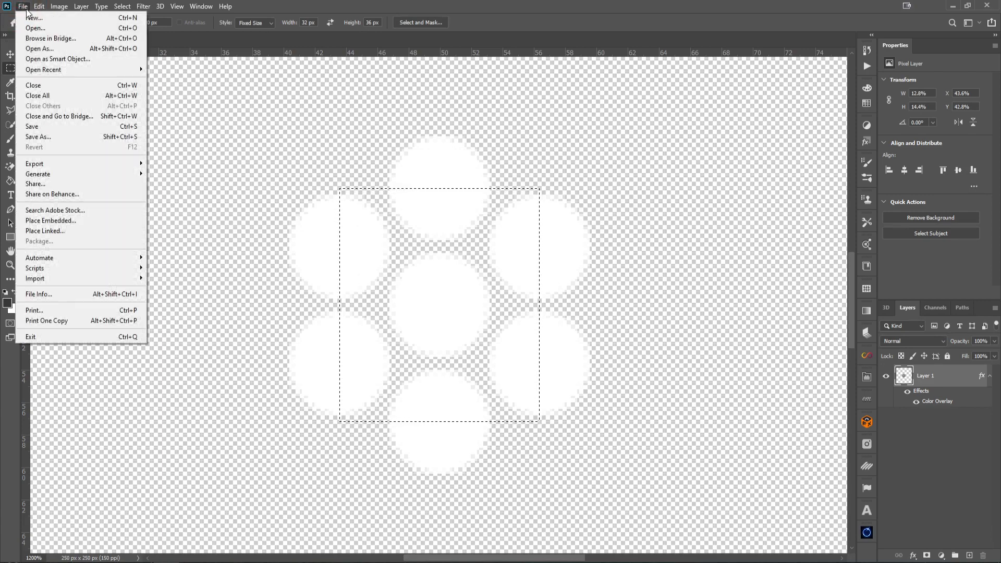
left_click(32, 18)
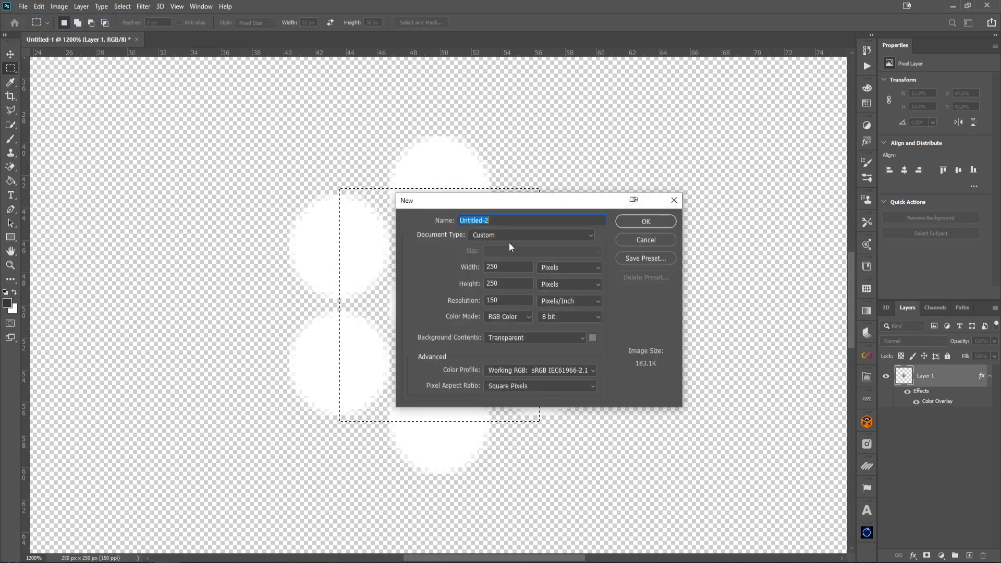
left_click(462, 275)
type("1920")
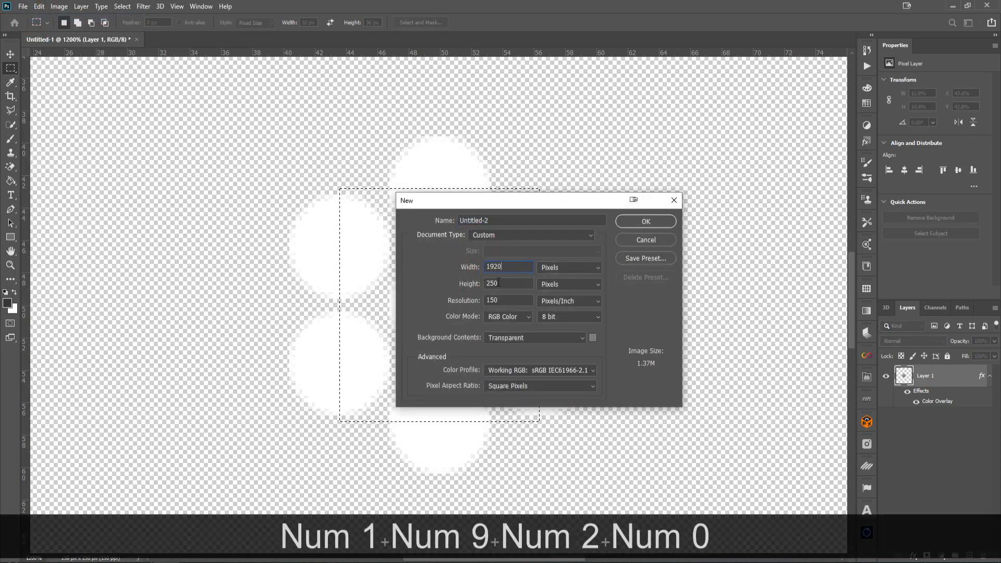
left_click(441, 285)
type("1080")
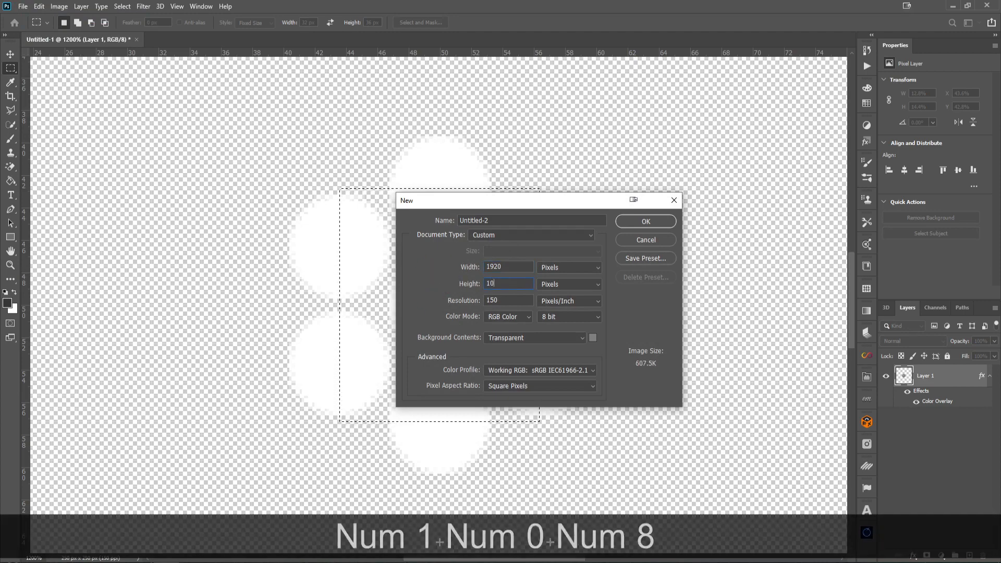
double_click(500, 304)
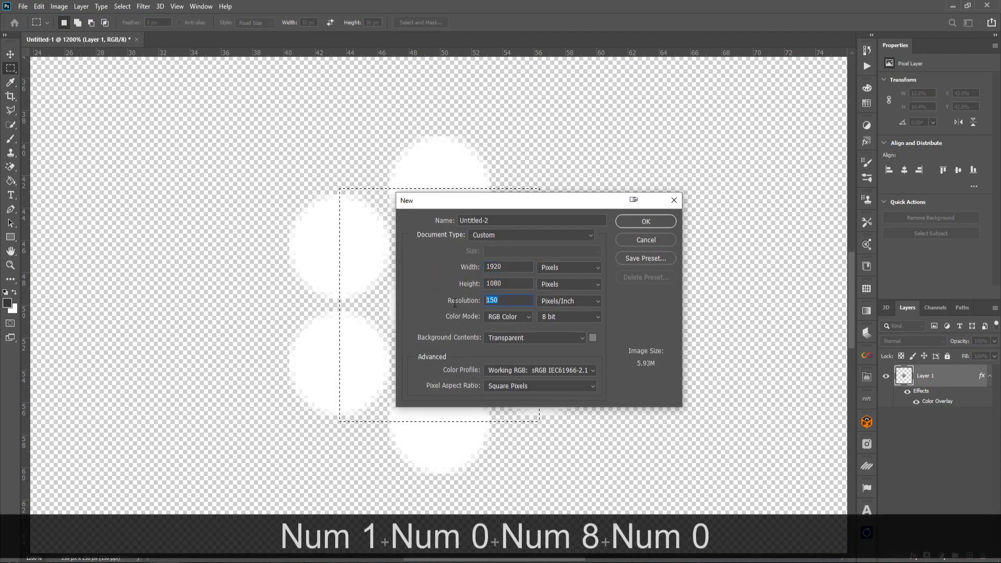
type("72")
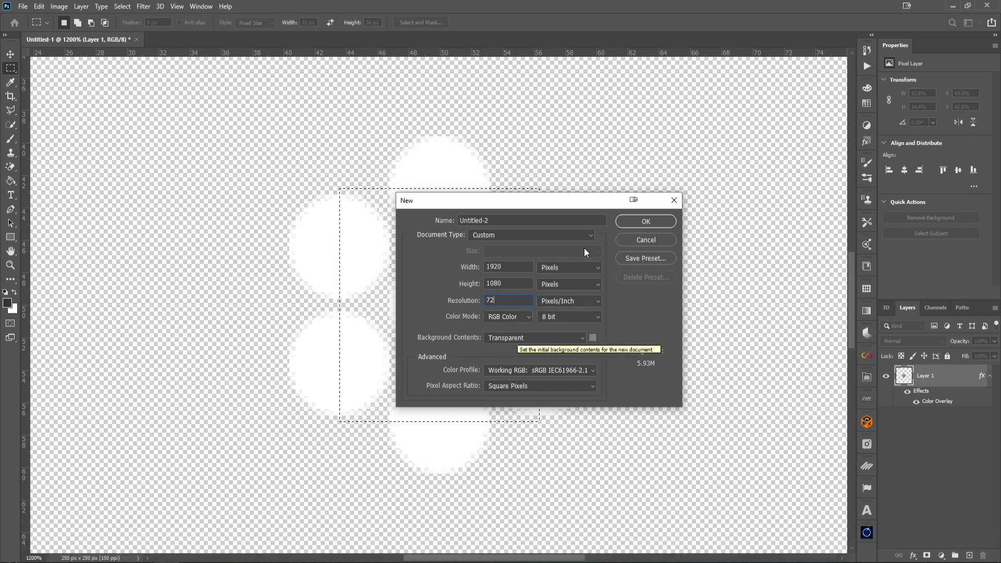
left_click(634, 221)
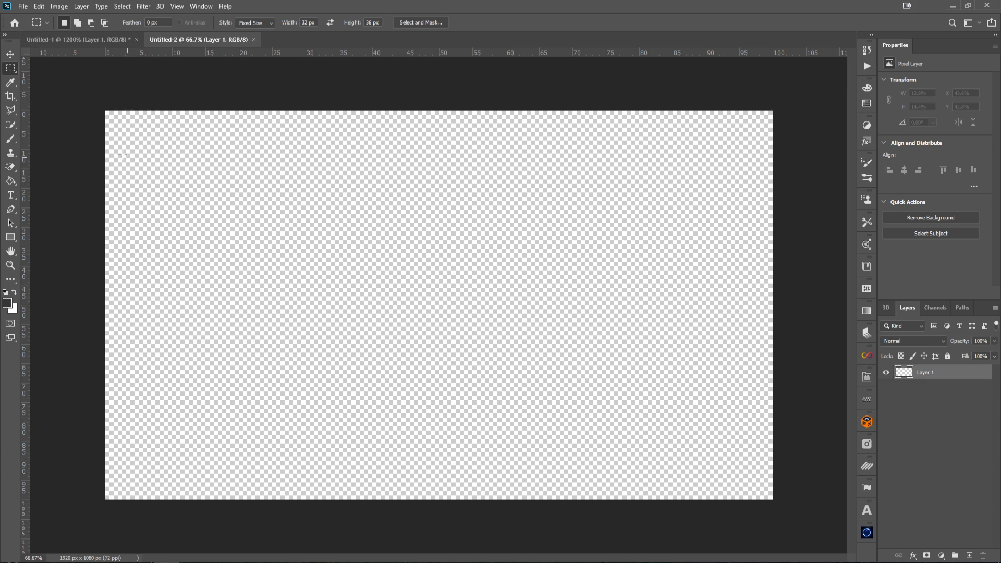
Switch the marquee style back to Normal and draw a rectangular selection covering about half the canvas, left of centre
left_click(580, 414)
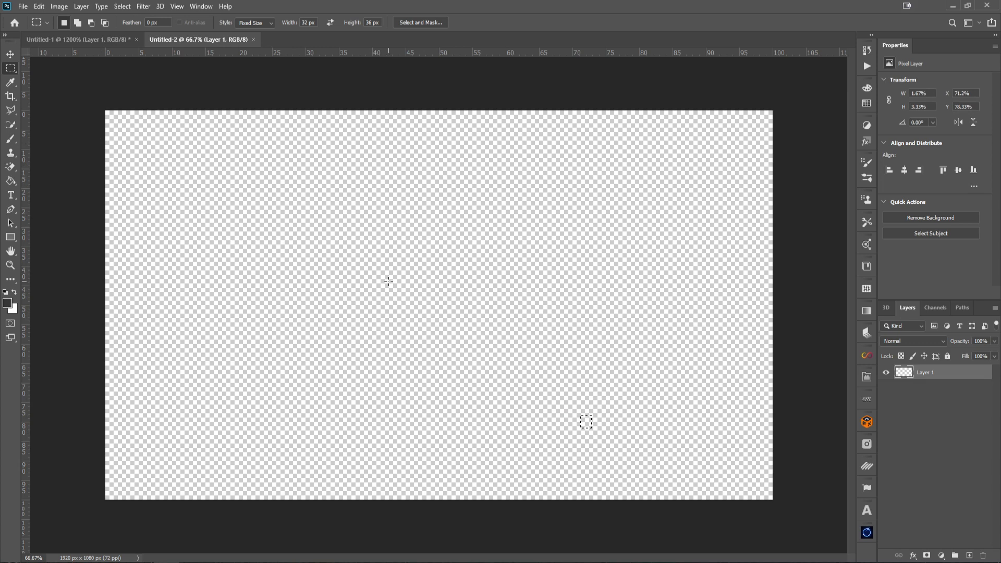
key("ctrl+d")
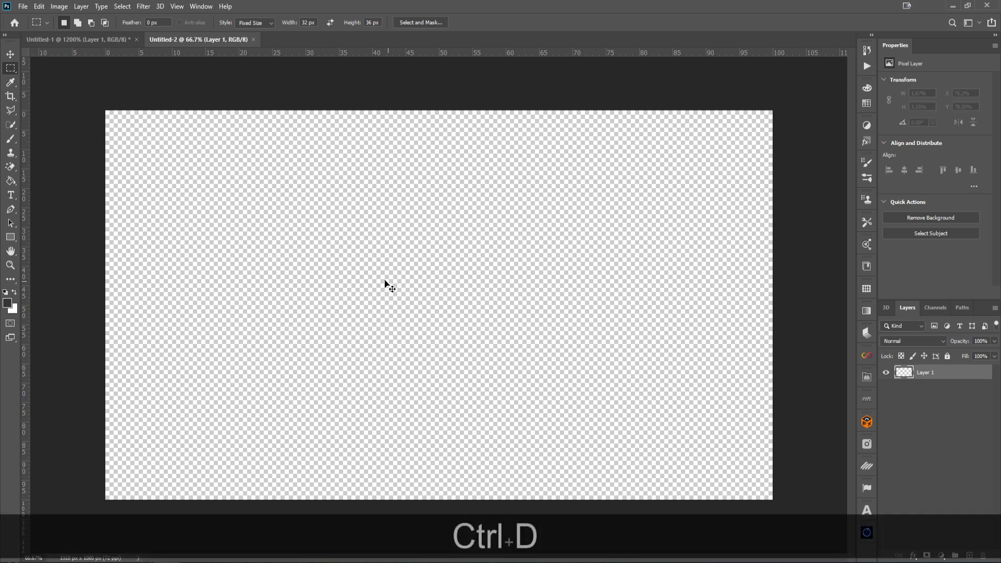
left_click(249, 23)
left_click(246, 32)
left_click_drag(200, 231, 521, 415)
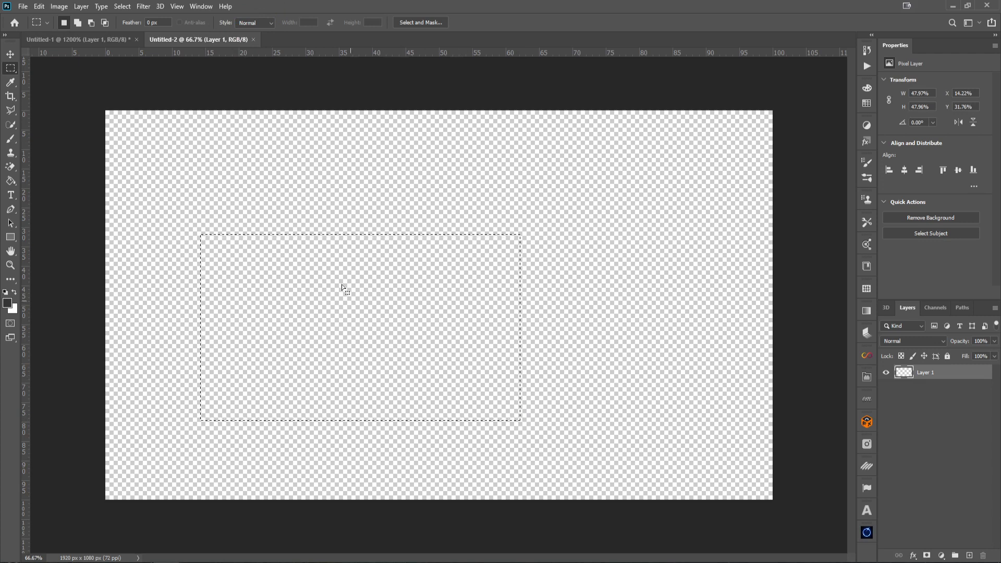
Fill the selection with the Mesh pattern
left_click(39, 7)
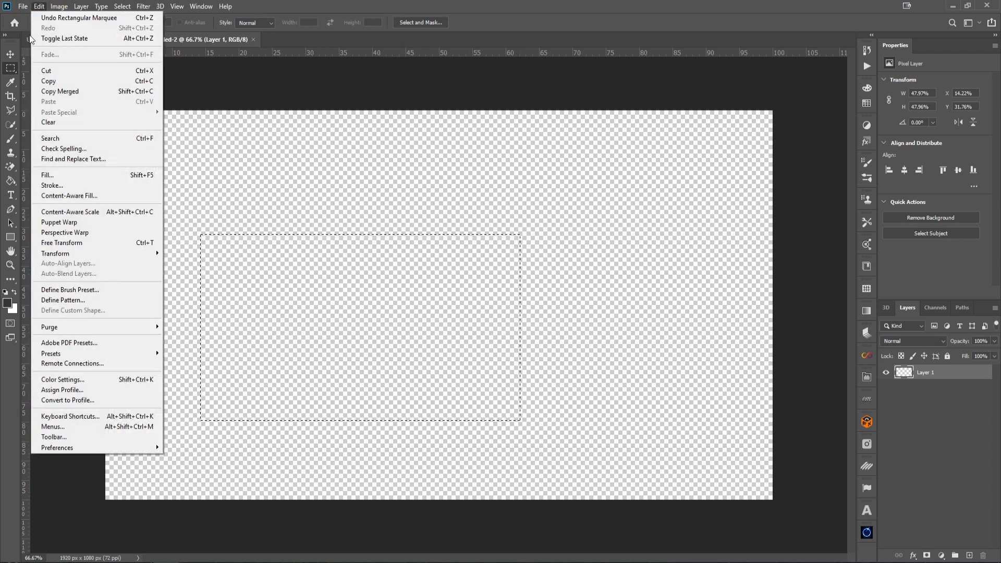
left_click(76, 175)
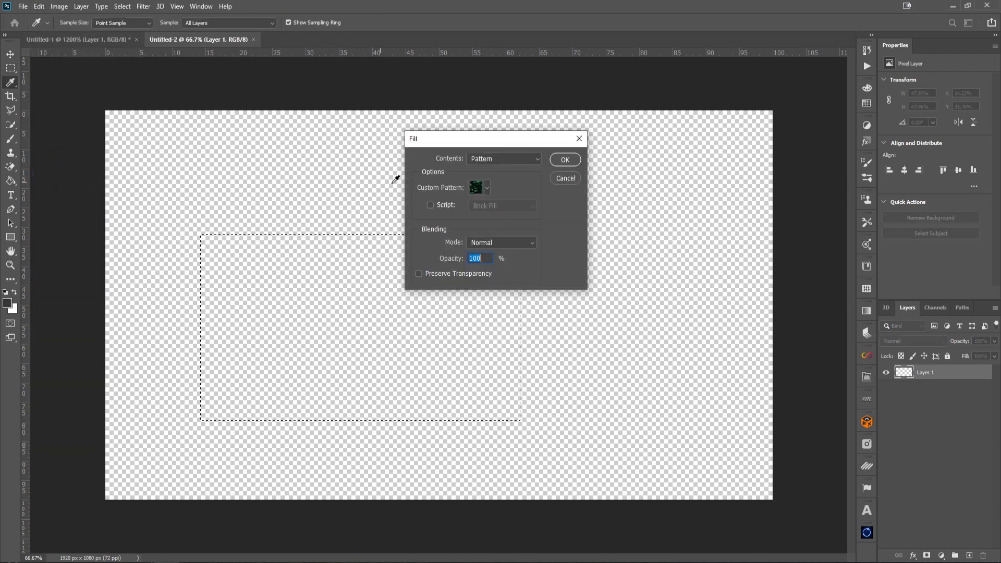
left_click(495, 159)
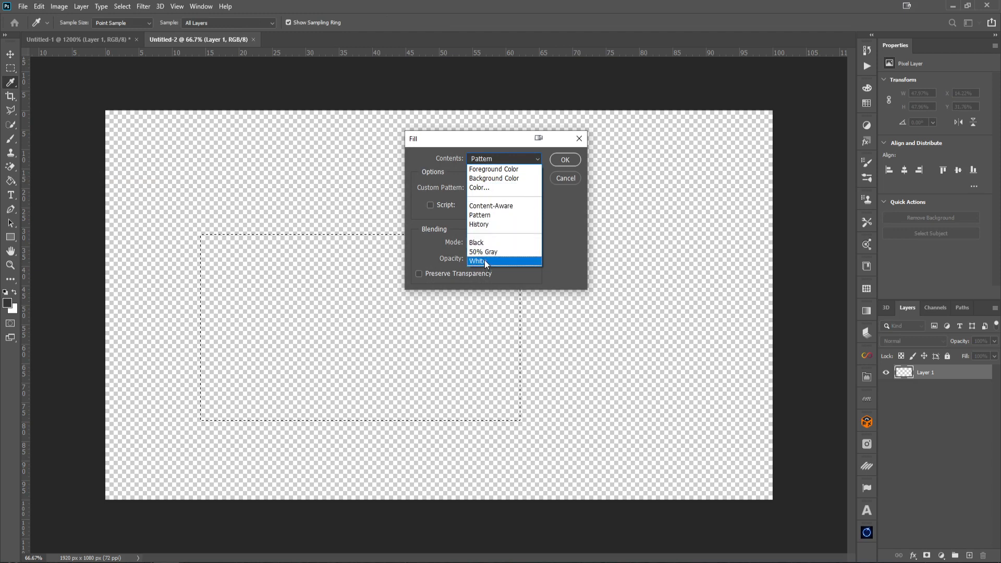
left_click(488, 215)
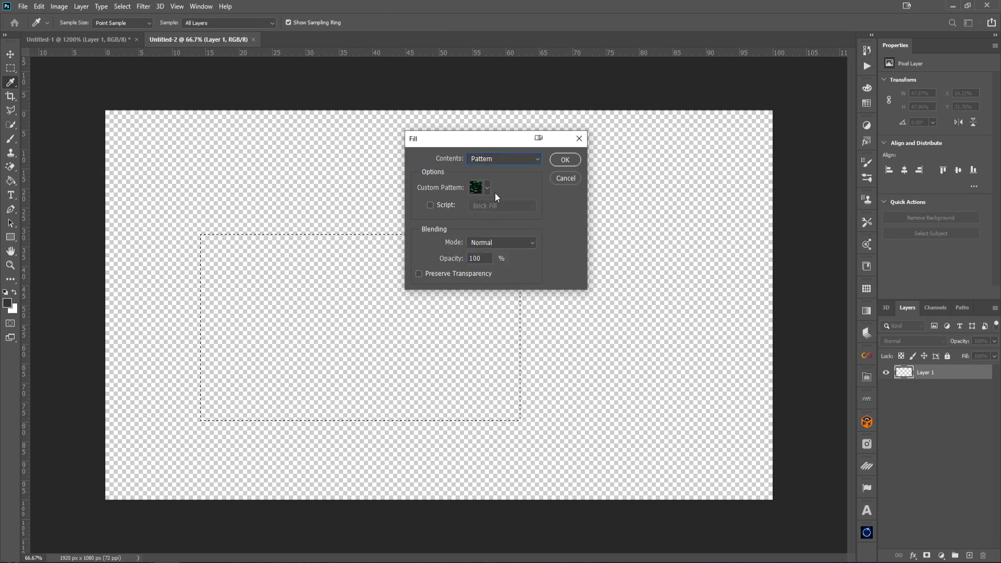
left_click(487, 189)
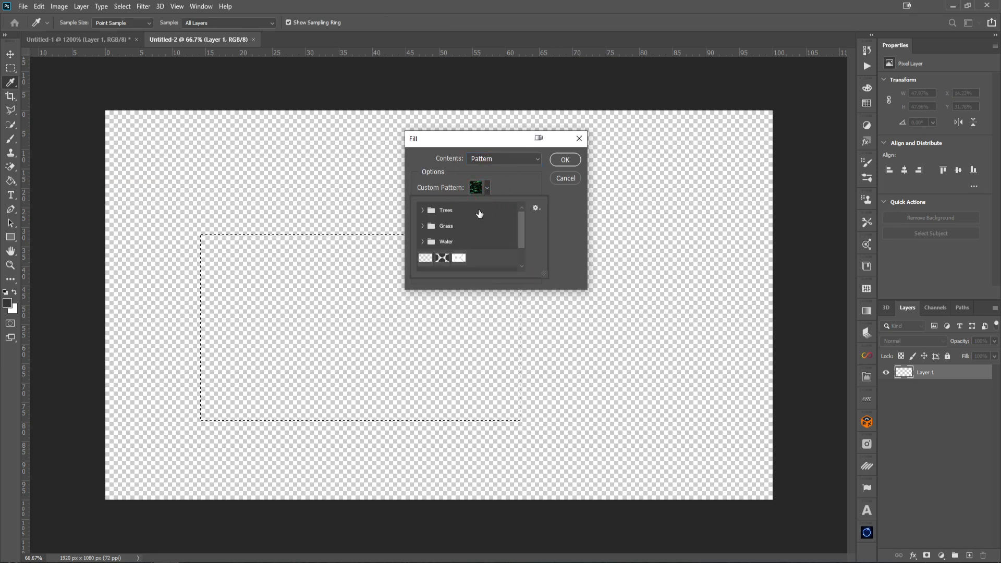
left_click(442, 257)
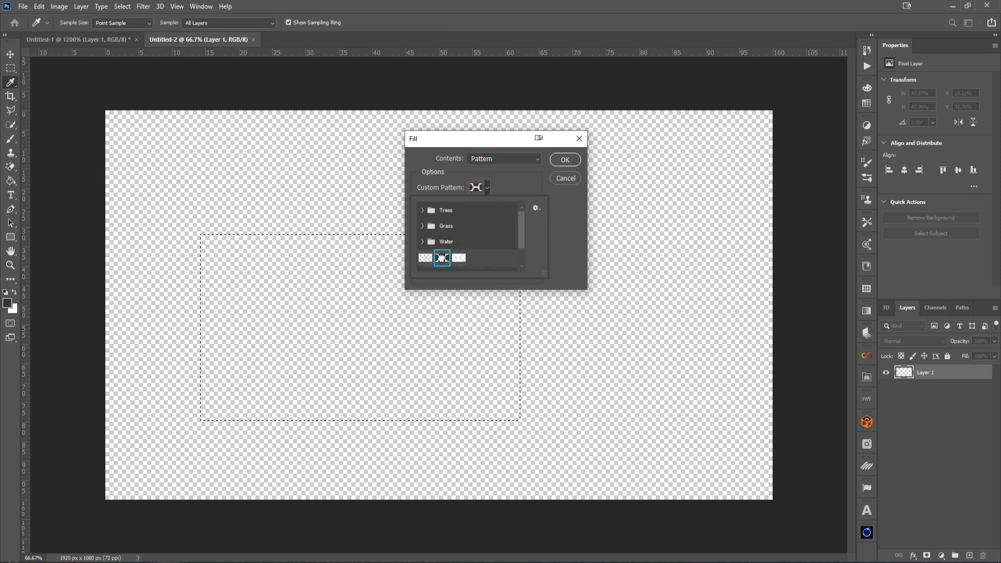
left_click(566, 159)
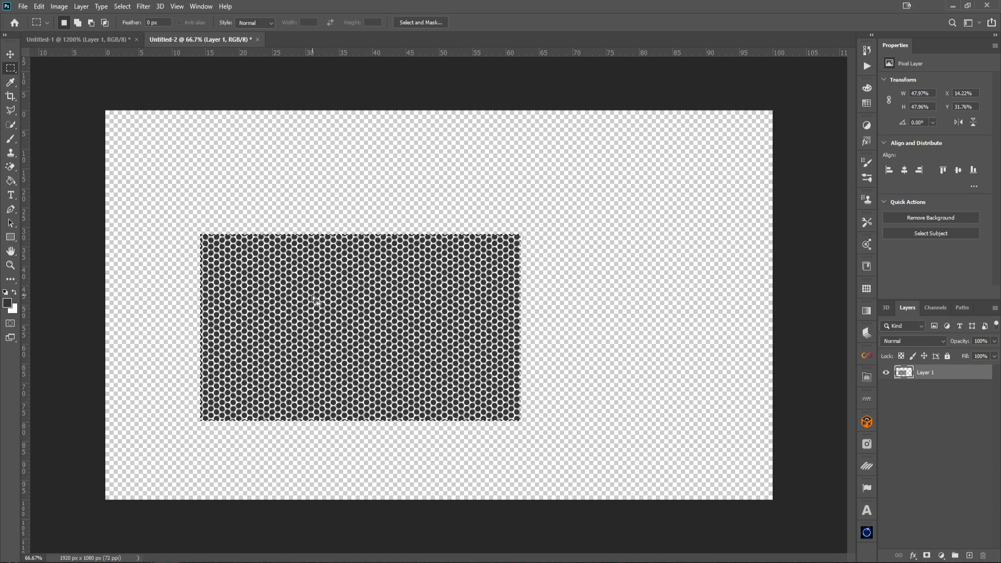
Fill the selection again, this time with the White Mesh pattern
left_click(40, 6)
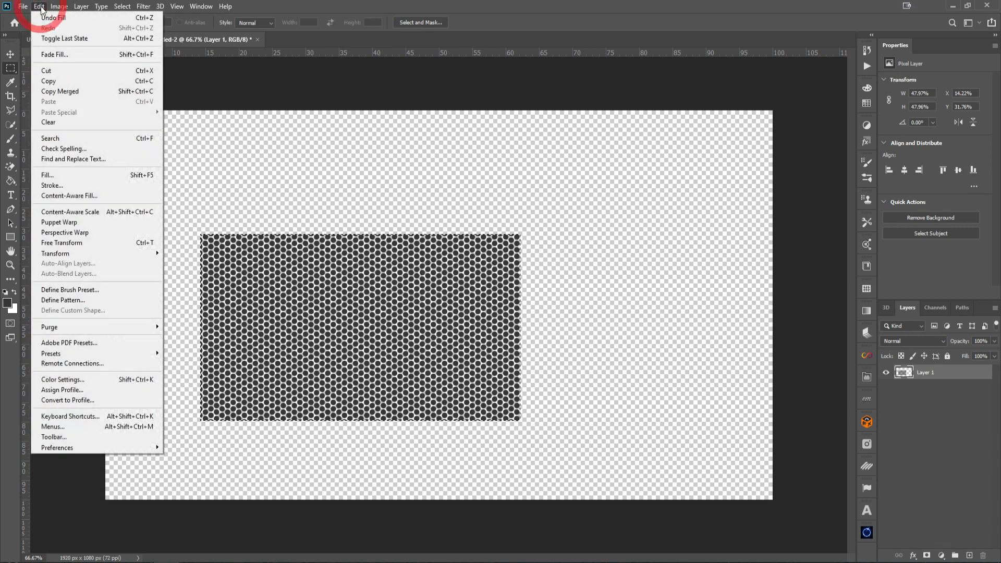
left_click(88, 181)
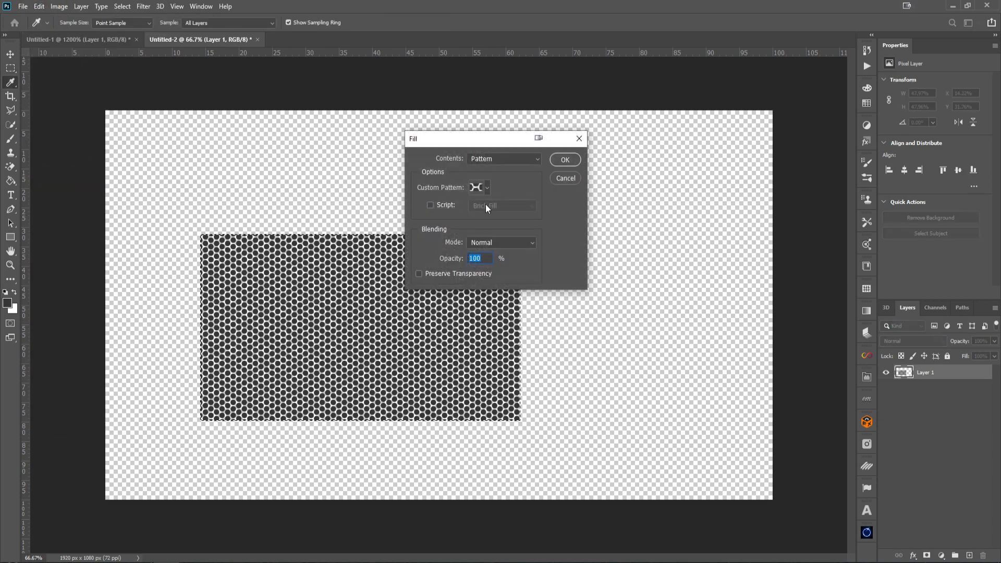
left_click(487, 187)
left_click(460, 258)
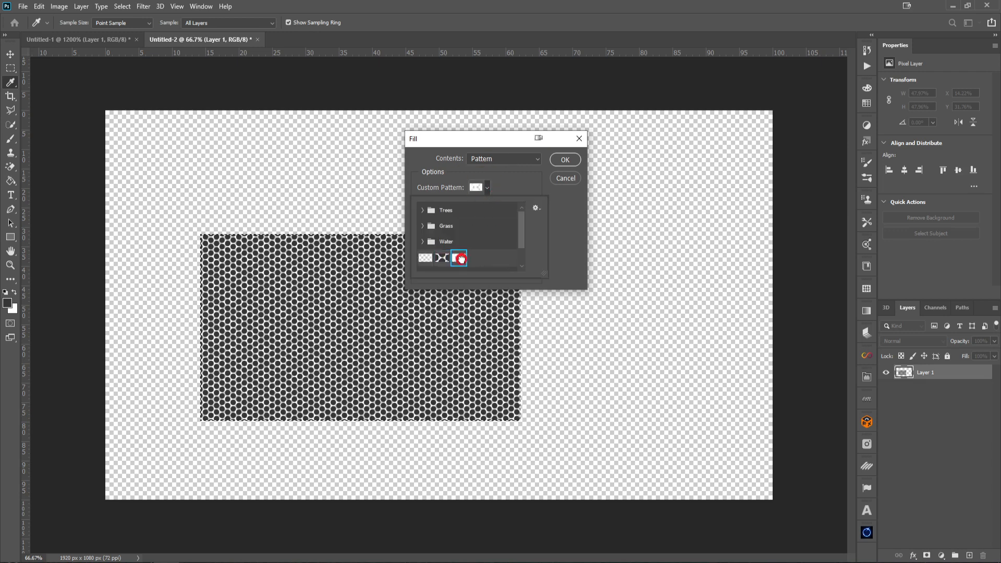
left_click(565, 160)
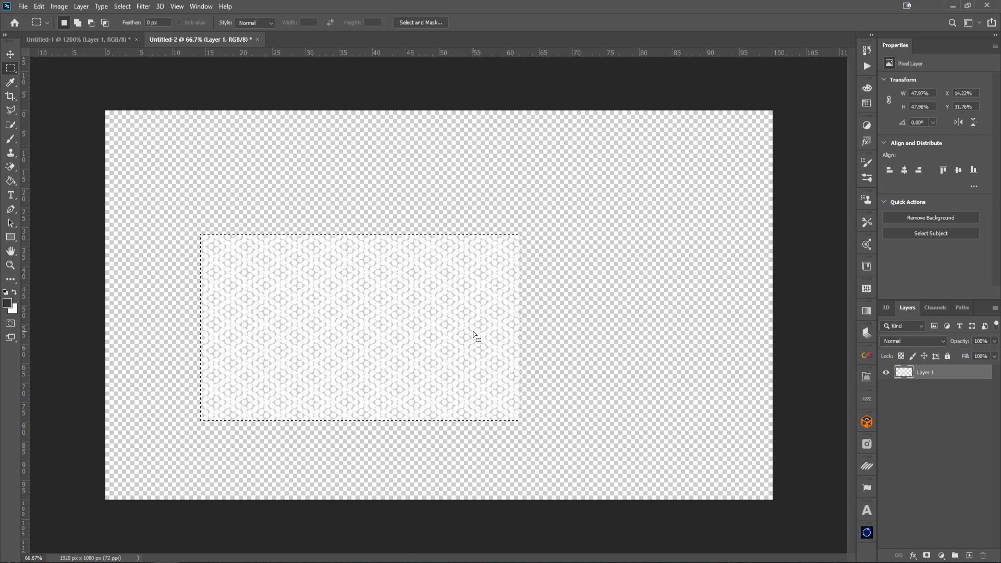
Undo the two pattern fills and remove the rectangular selection, leaving the canvas empty
key("ctrl+d")
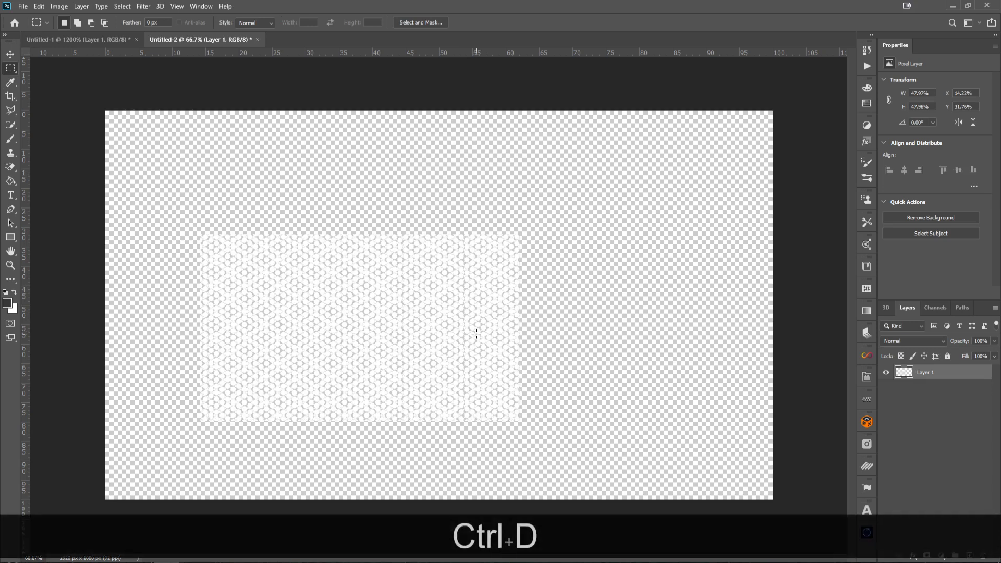
key("ctrl+z")
key("ctrl+z")
key("ctrl+z")
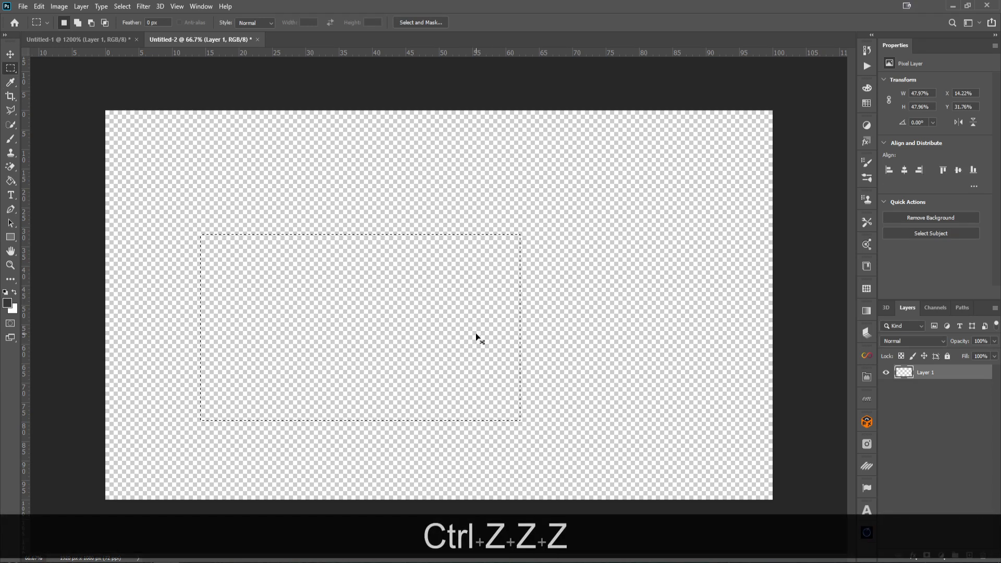
key("ctrl+z")
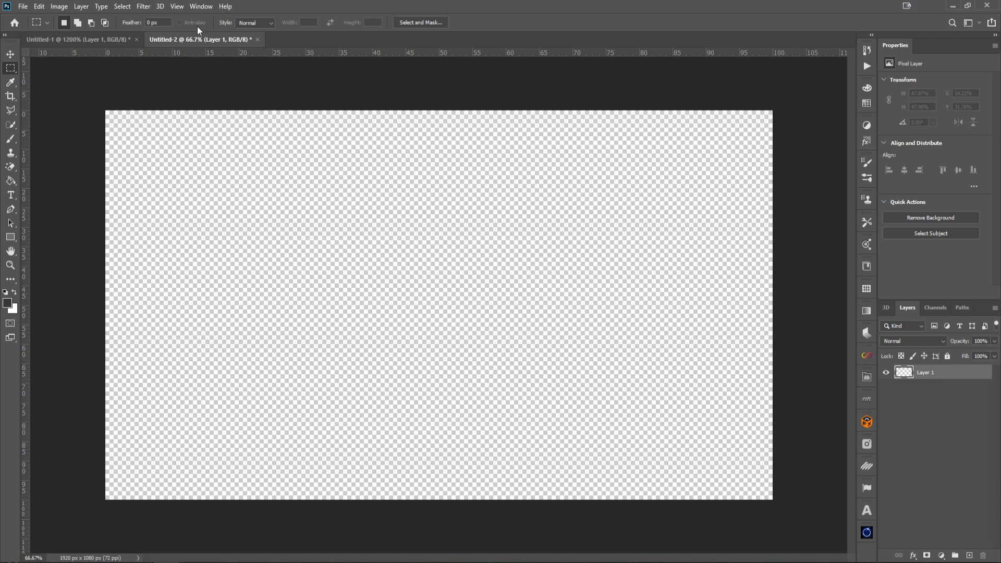
Open the Patterns panel and add a Mesh pattern fill layer covering the whole canvas
left_click(201, 6)
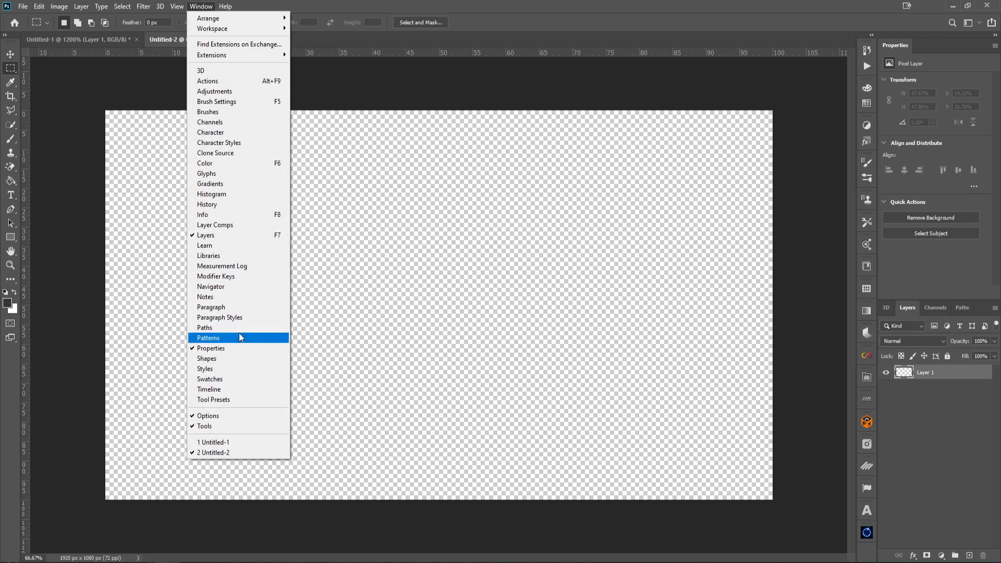
left_click(791, 6)
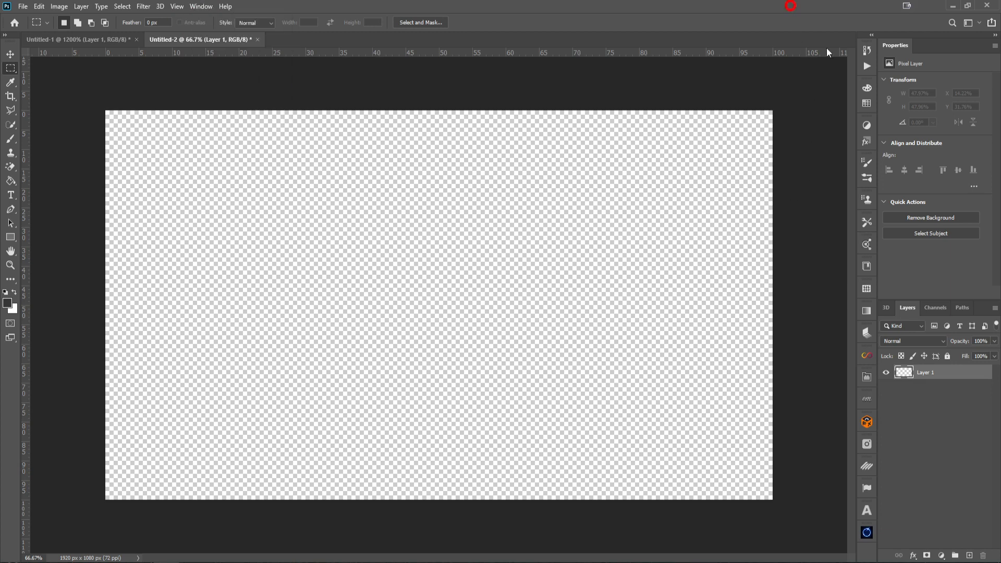
left_click(867, 289)
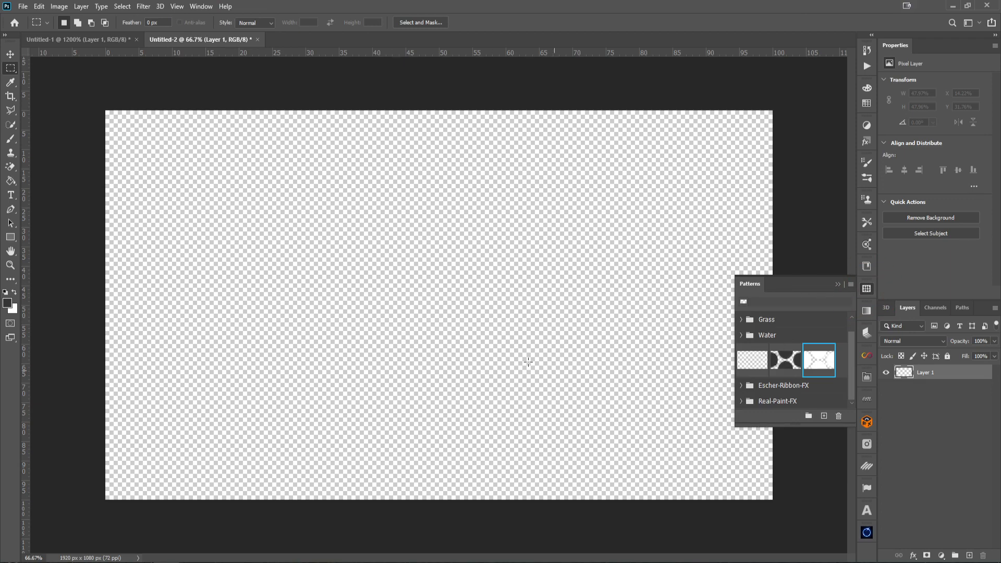
left_click(788, 360)
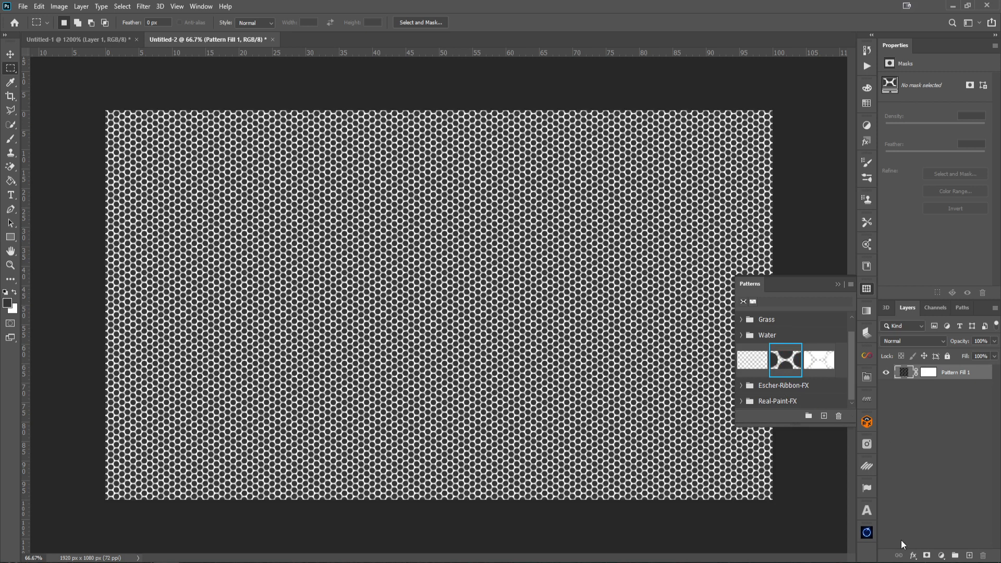
left_click(838, 285)
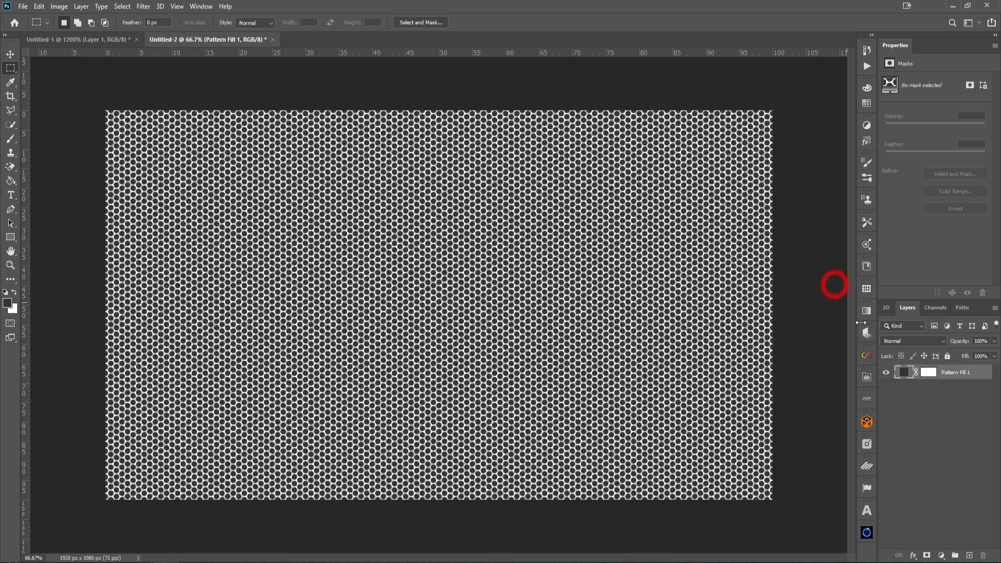
Add a red Solid Color fill layer (#f84d4d) and move it below the pattern fill layer
left_click(941, 556)
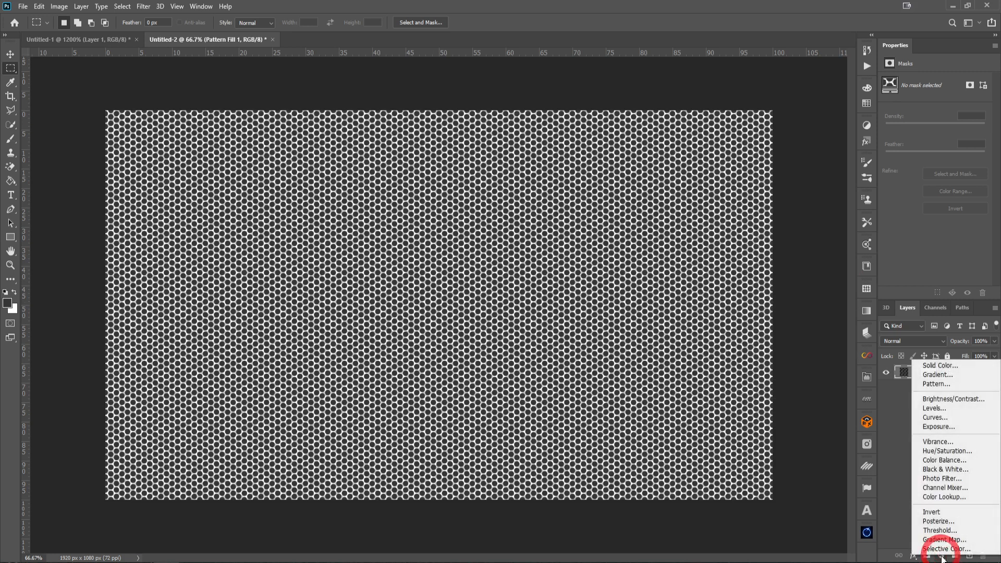
left_click(948, 367)
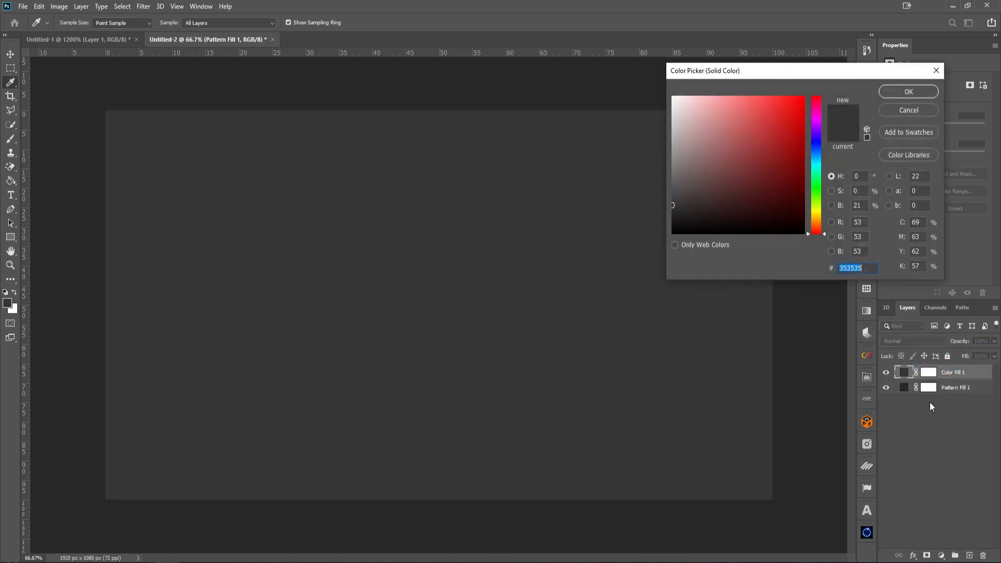
left_click_drag(743, 203, 763, 100)
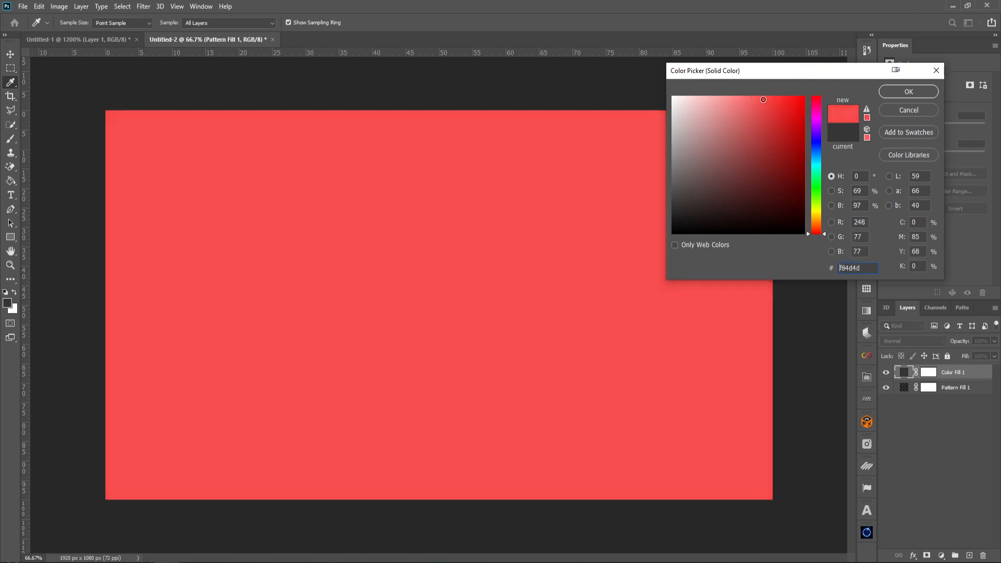
left_click(910, 92)
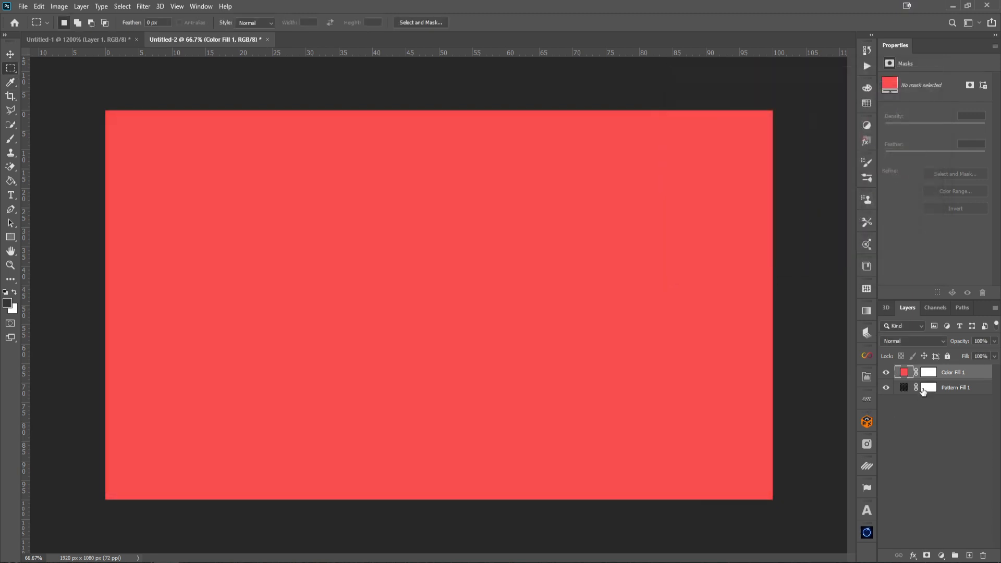
left_click_drag(949, 373, 938, 407)
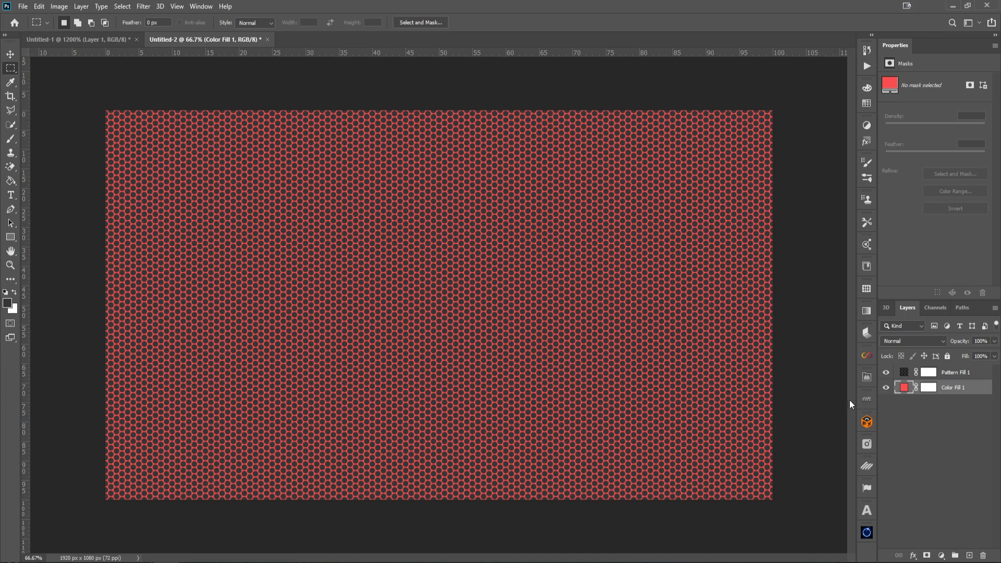
Change the color fill layer to blue #10b3dc and delete the pattern fill layer
double_click(905, 389)
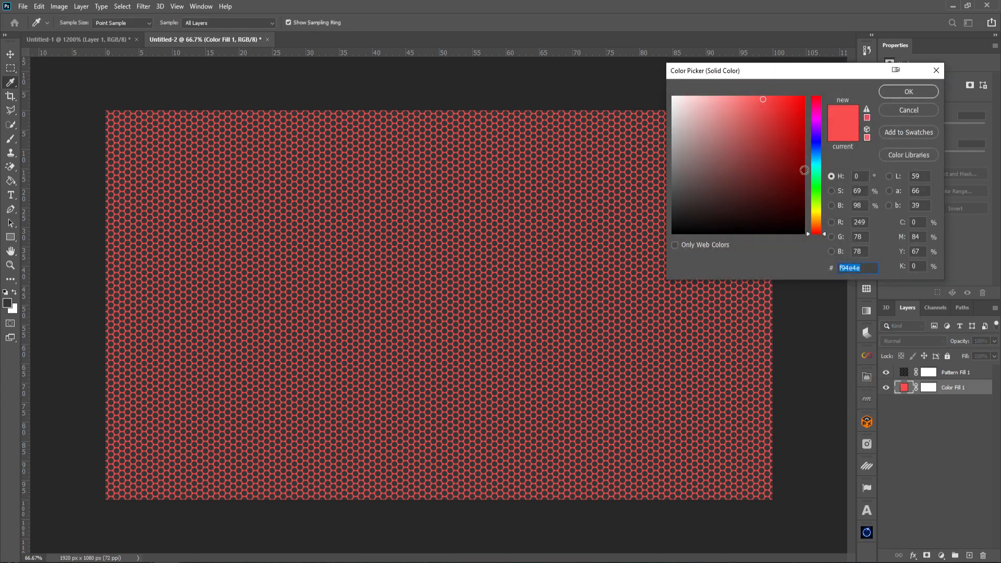
left_click_drag(817, 189, 815, 160)
left_click_drag(767, 138, 795, 115)
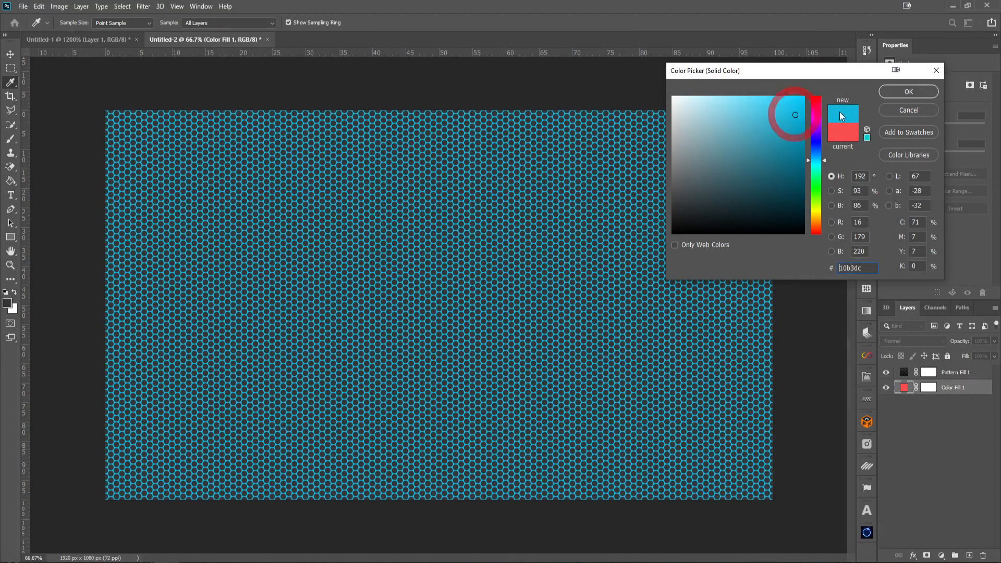
left_click(922, 92)
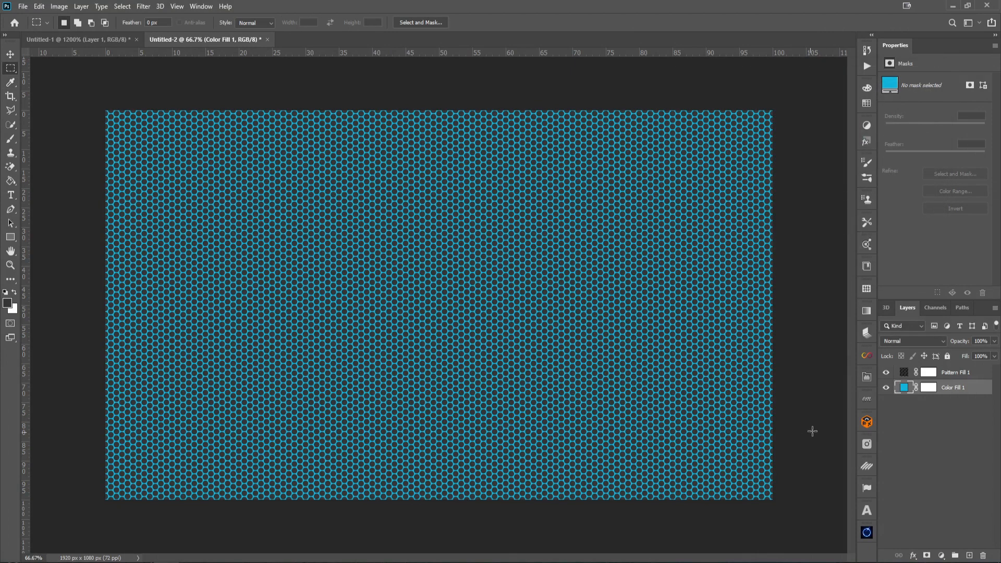
left_click_drag(944, 372, 983, 555)
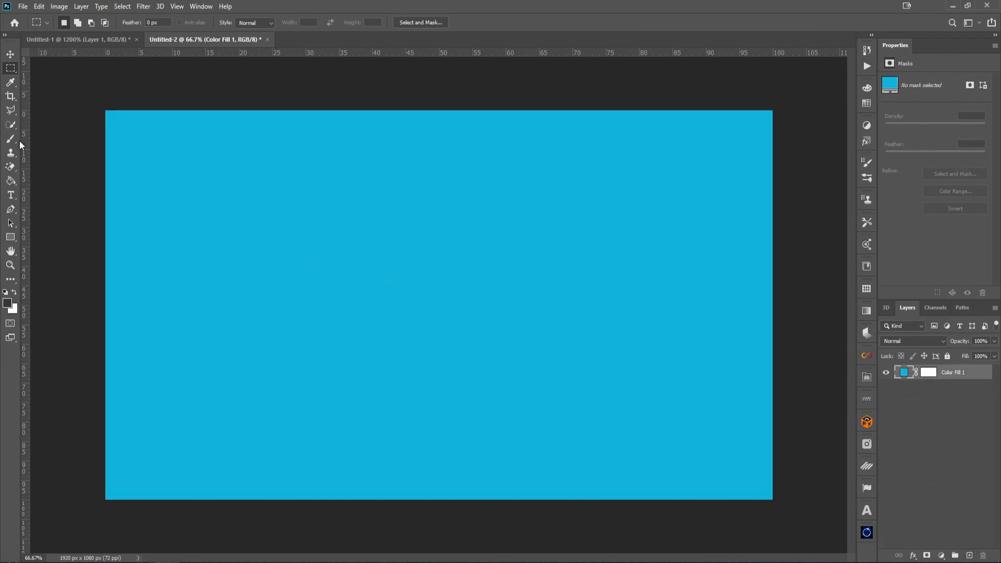
Add a letter A text in American Captain at 1012 pt and move it to the canvas centre
left_click(9, 195)
left_click(368, 289)
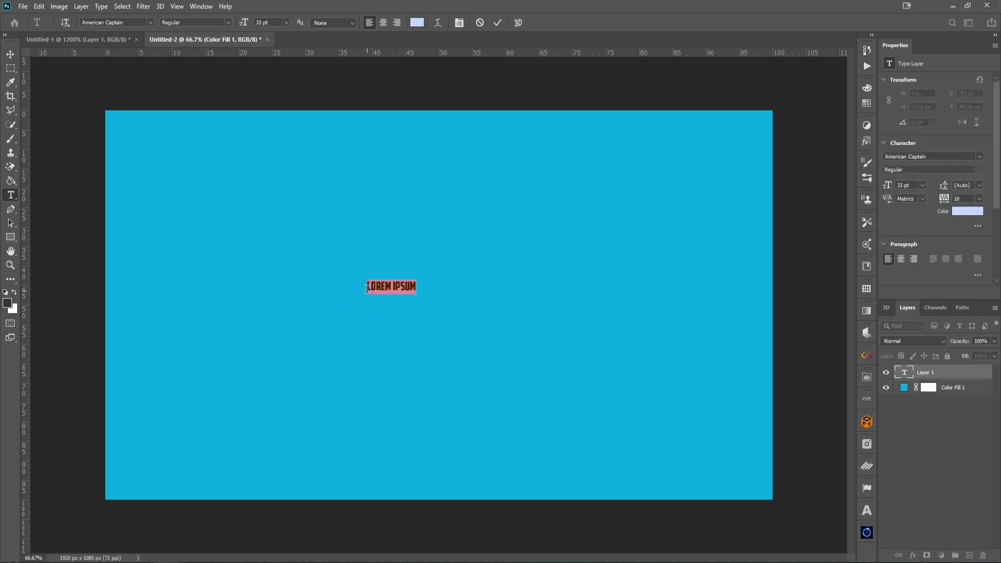
type("A")
left_click_drag(351, 283, 337, 285)
left_click_drag(243, 23, 752, 17)
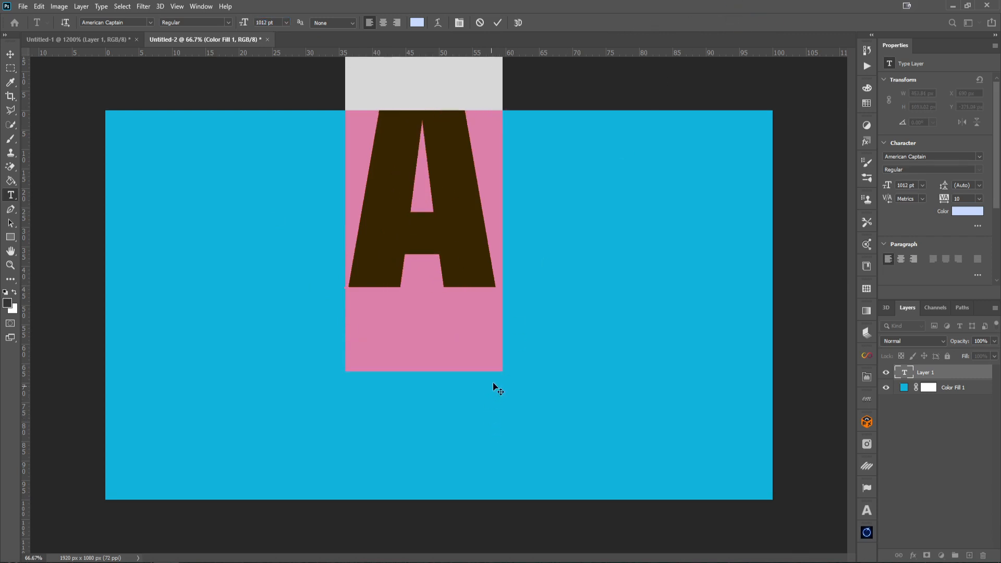
left_click_drag(494, 384, 527, 536)
left_click(498, 23)
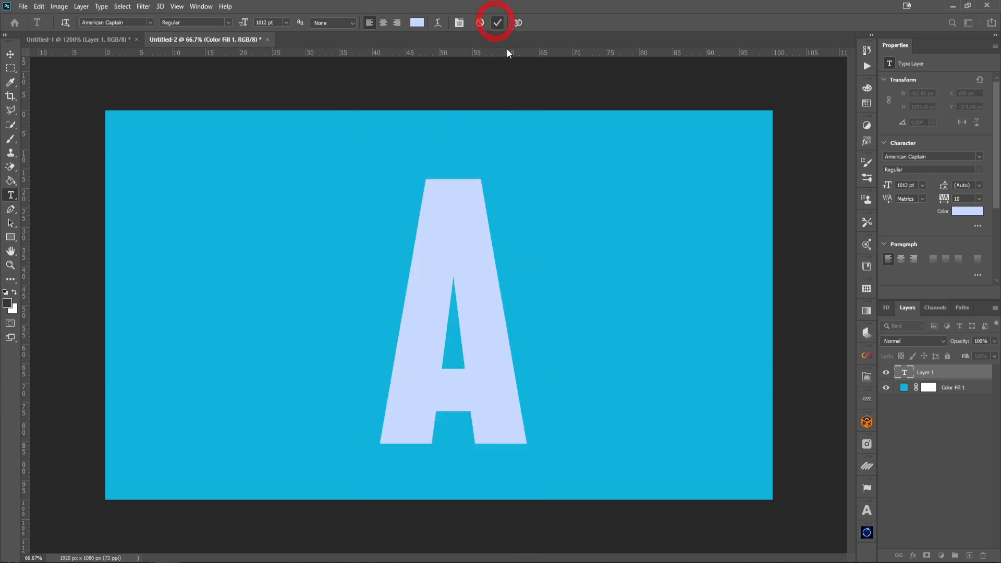
Apply a Pattern Overlay layer style using the Mesh pattern to the A text layer
double_click(975, 374)
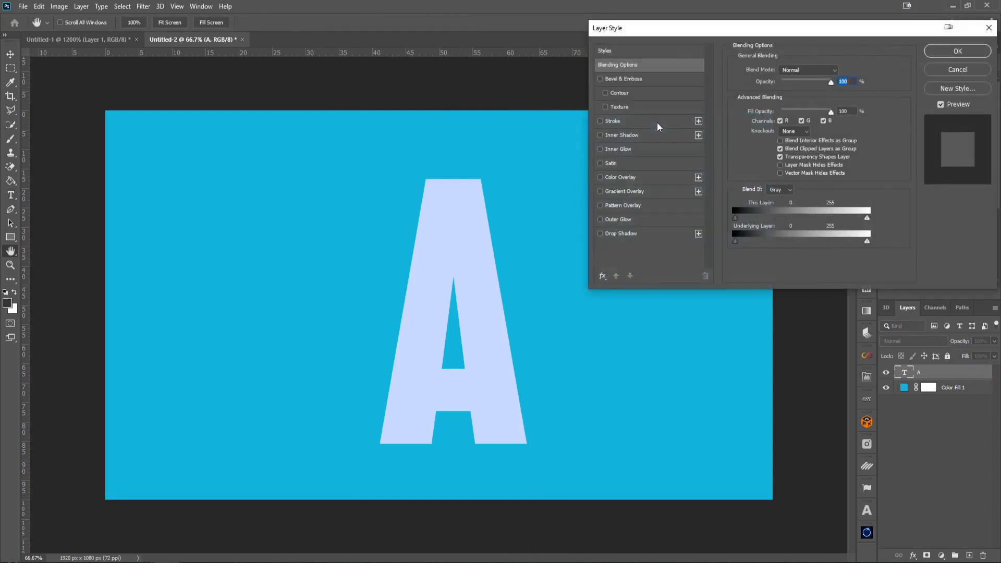
left_click(600, 205)
left_click(616, 205)
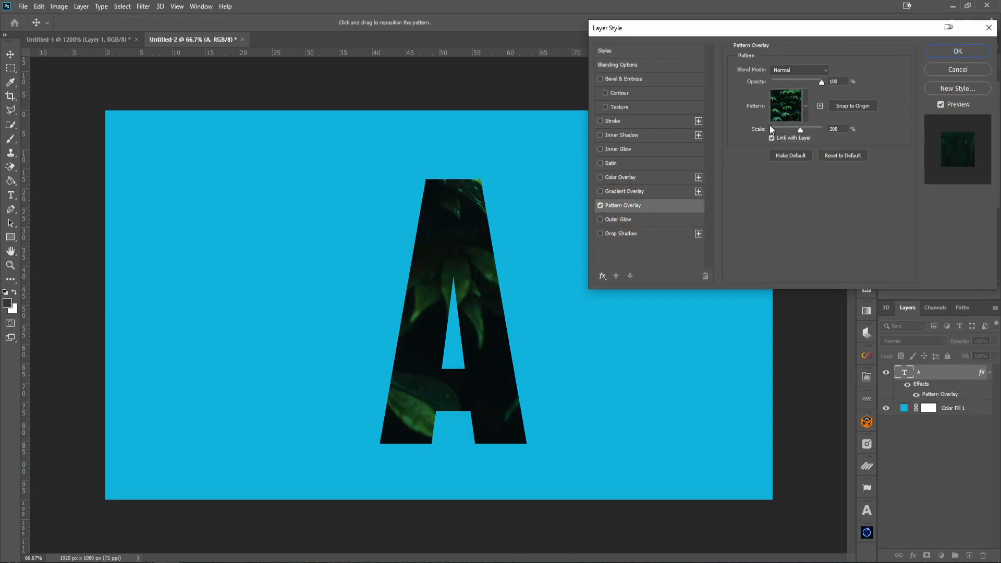
left_click(806, 106)
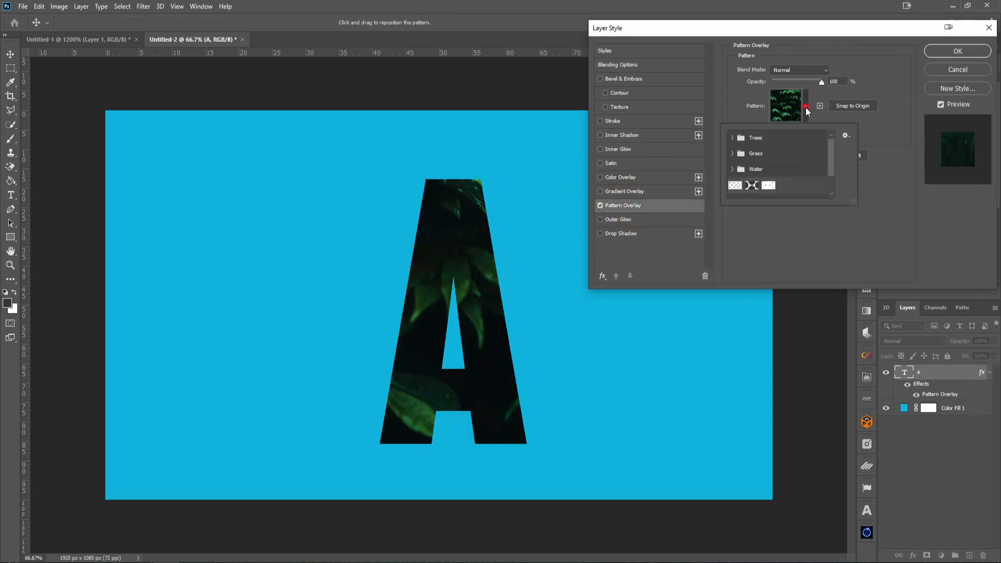
left_click(752, 186)
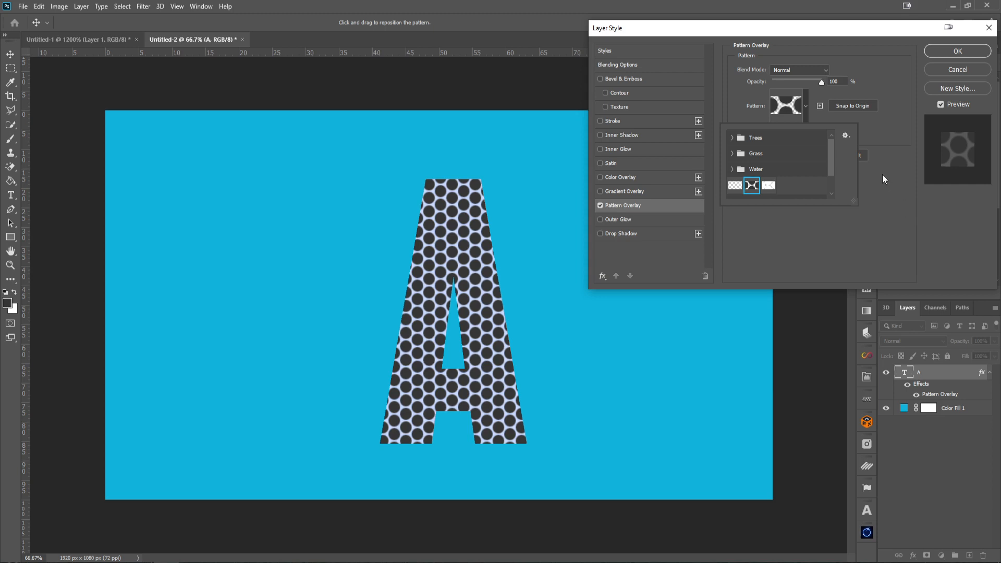
left_click(946, 55)
left_click(943, 56)
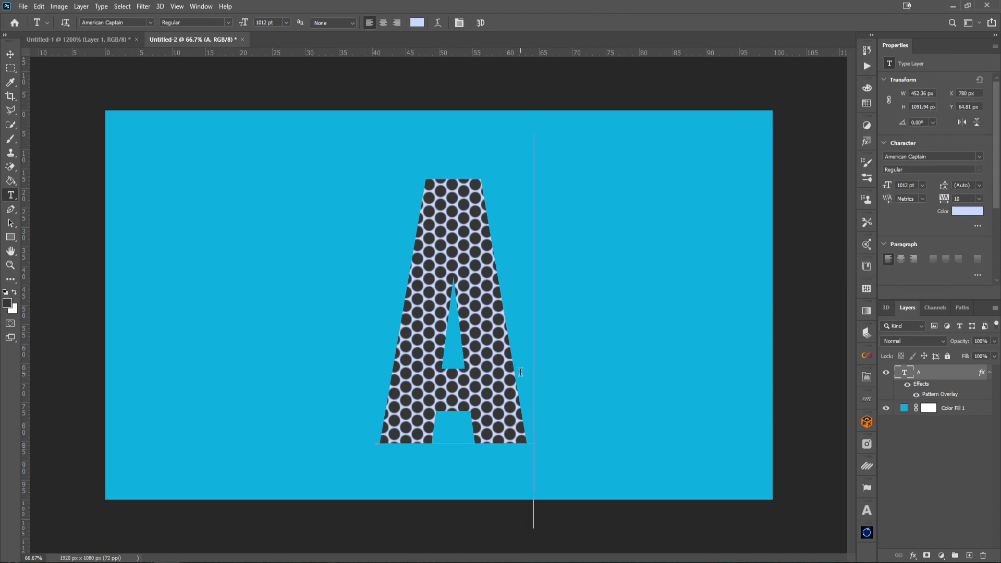
Change the A text colour to green #17f154 and commit the edit
double_click(397, 359)
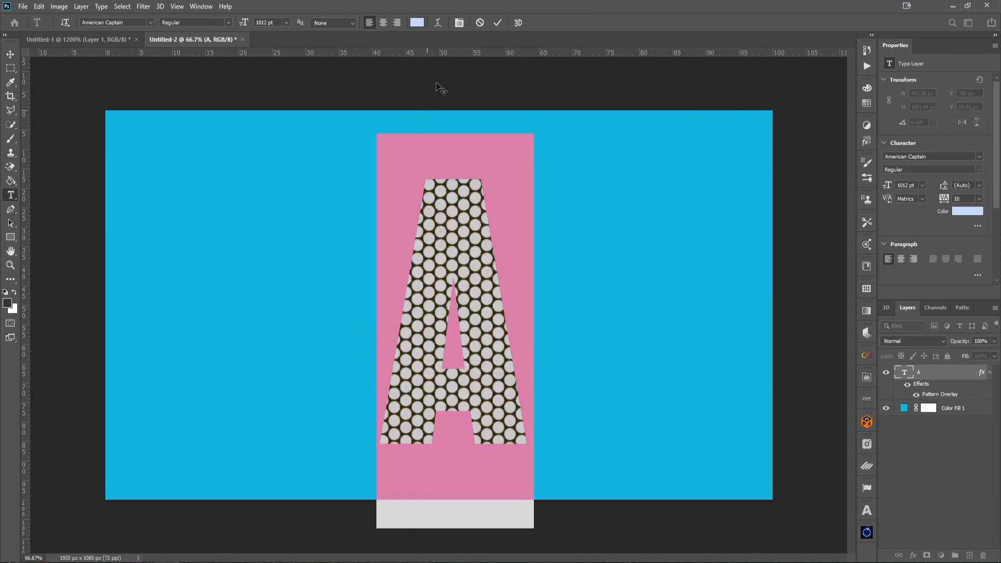
left_click(419, 24)
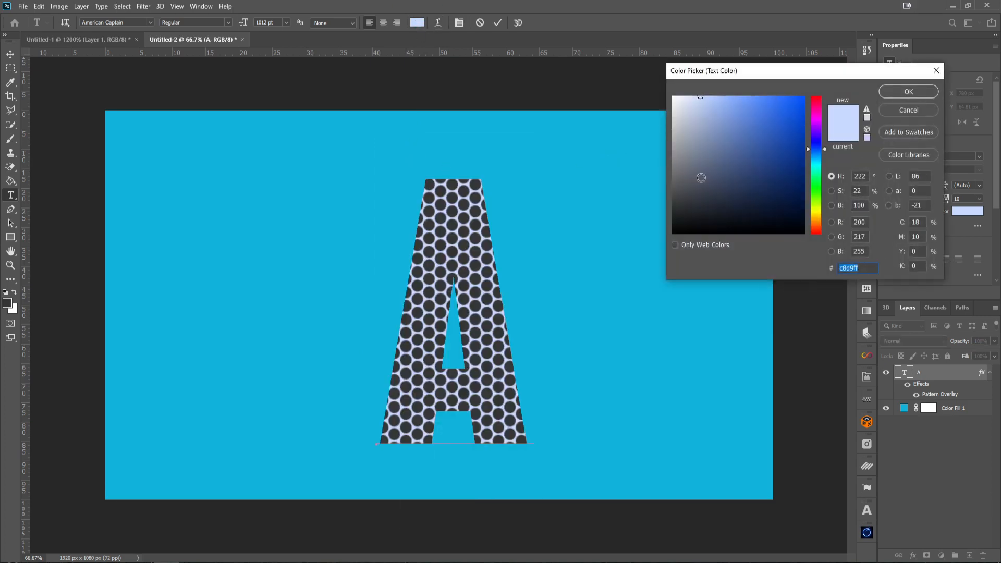
left_click(816, 214)
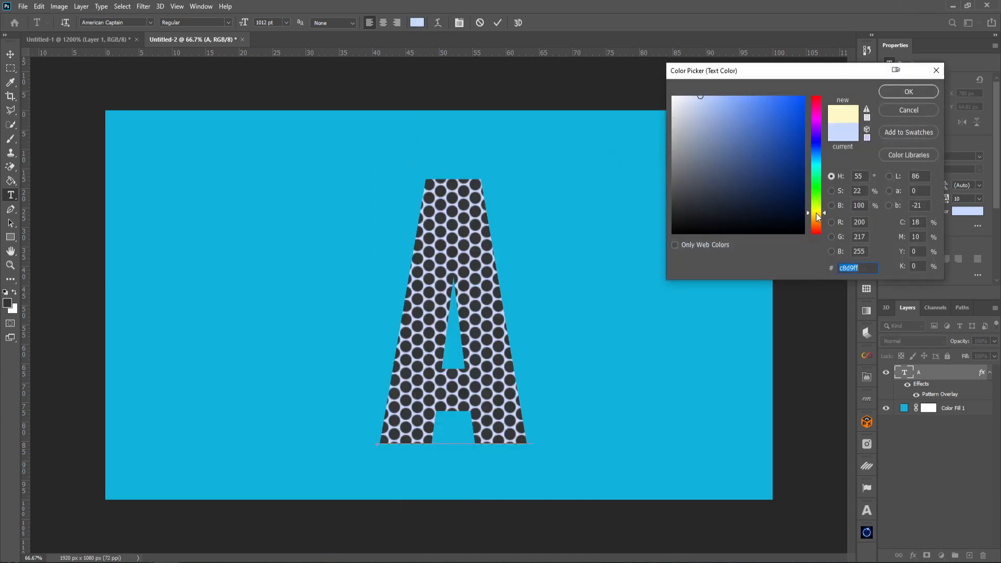
left_click(793, 104)
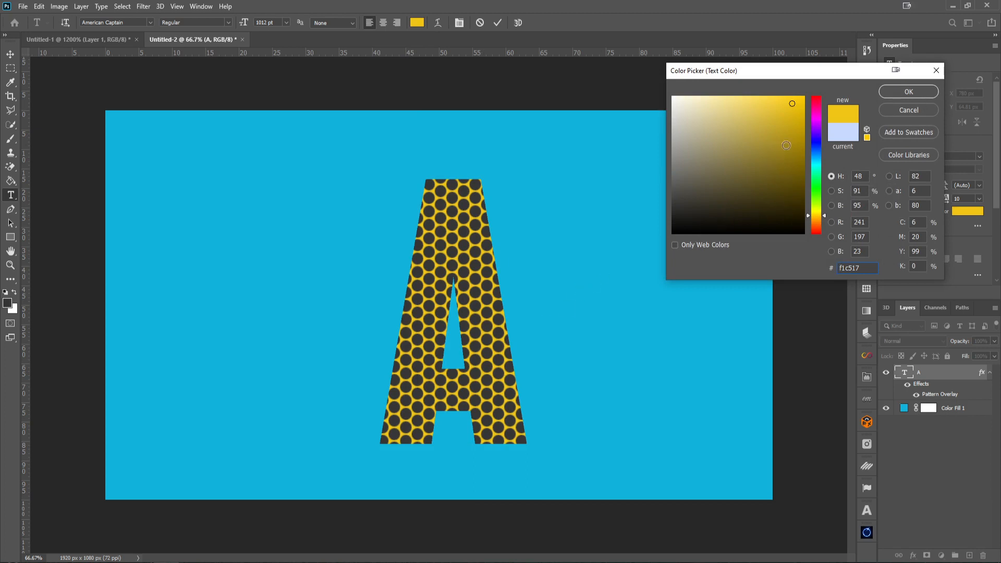
left_click_drag(819, 159, 809, 182)
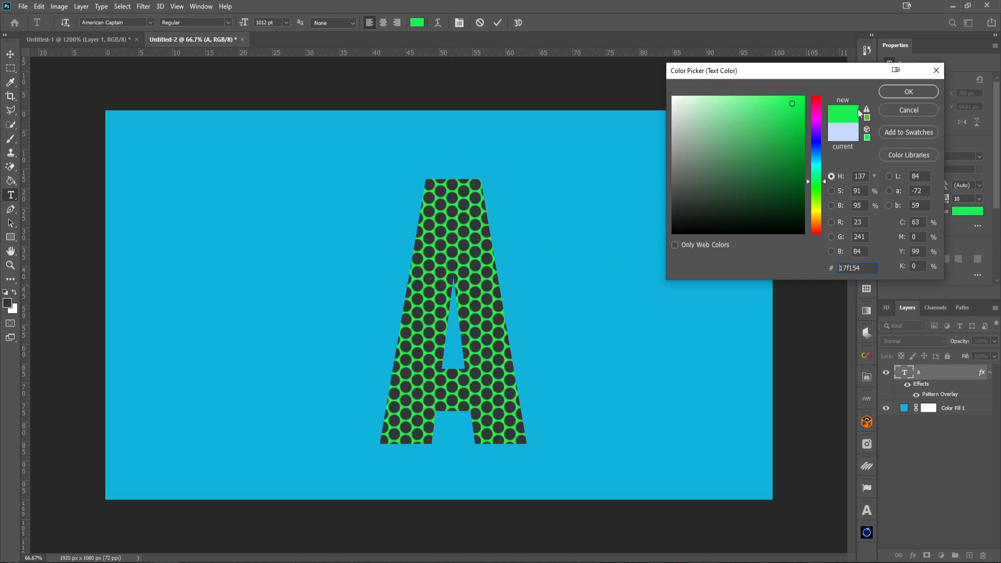
left_click(895, 99)
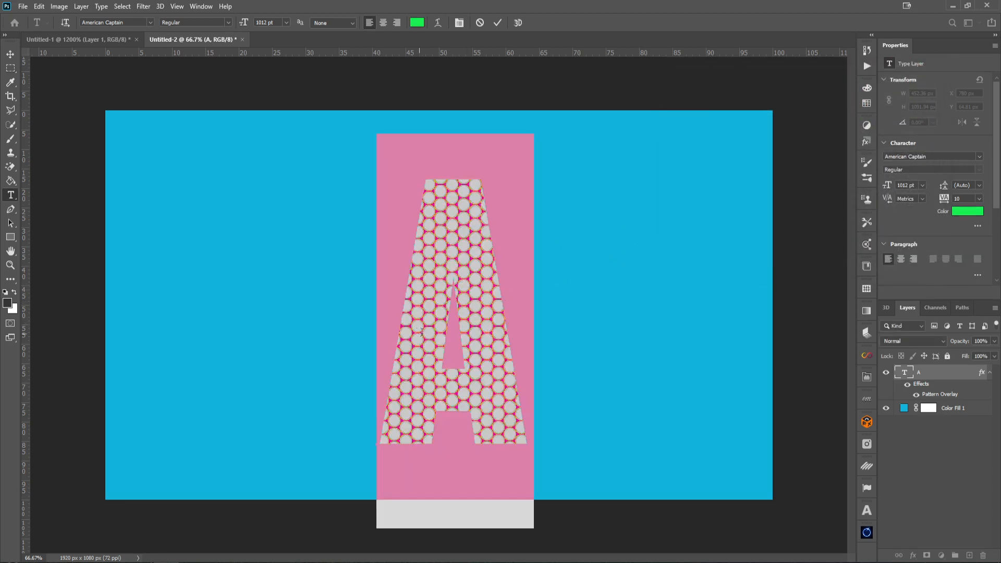
left_click(498, 23)
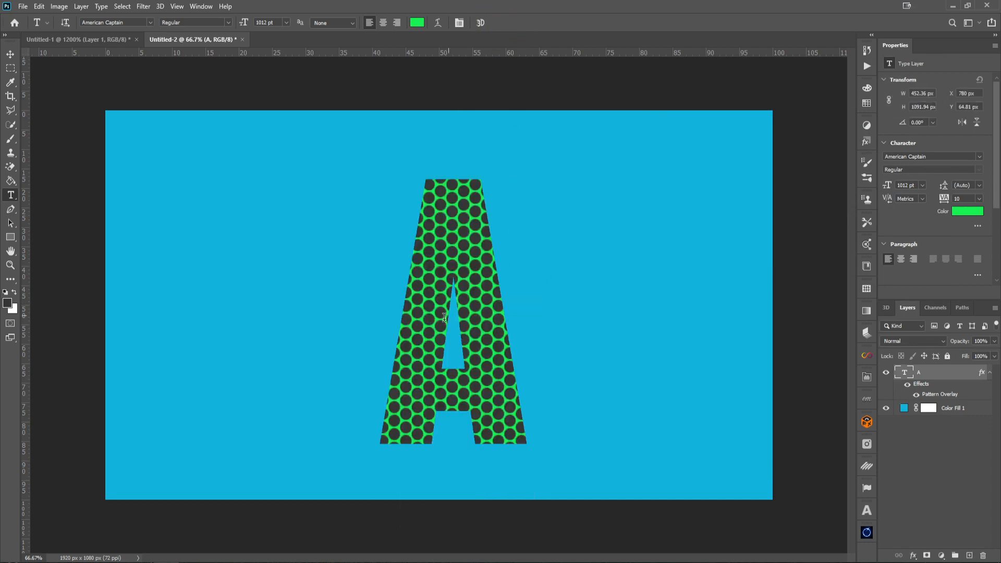